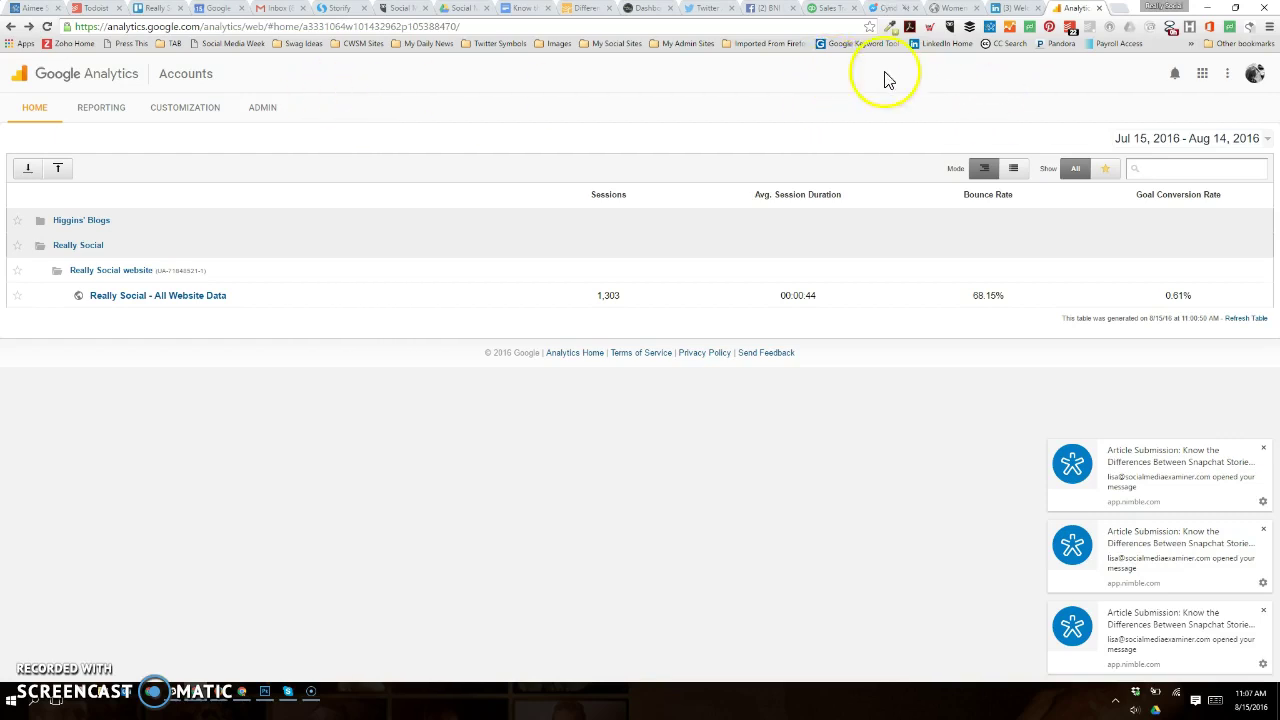
Open the Analytics administration settings and switch the account to Really Social
left_click(1200, 78)
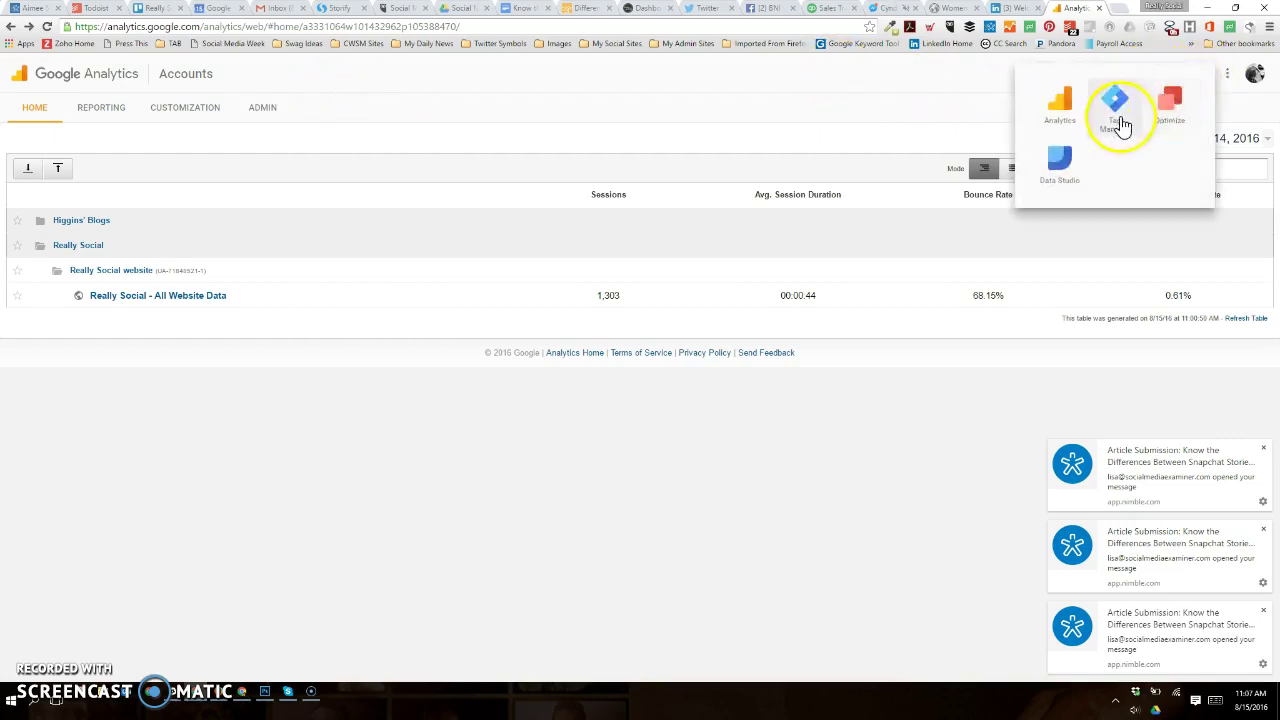
left_click(1052, 117)
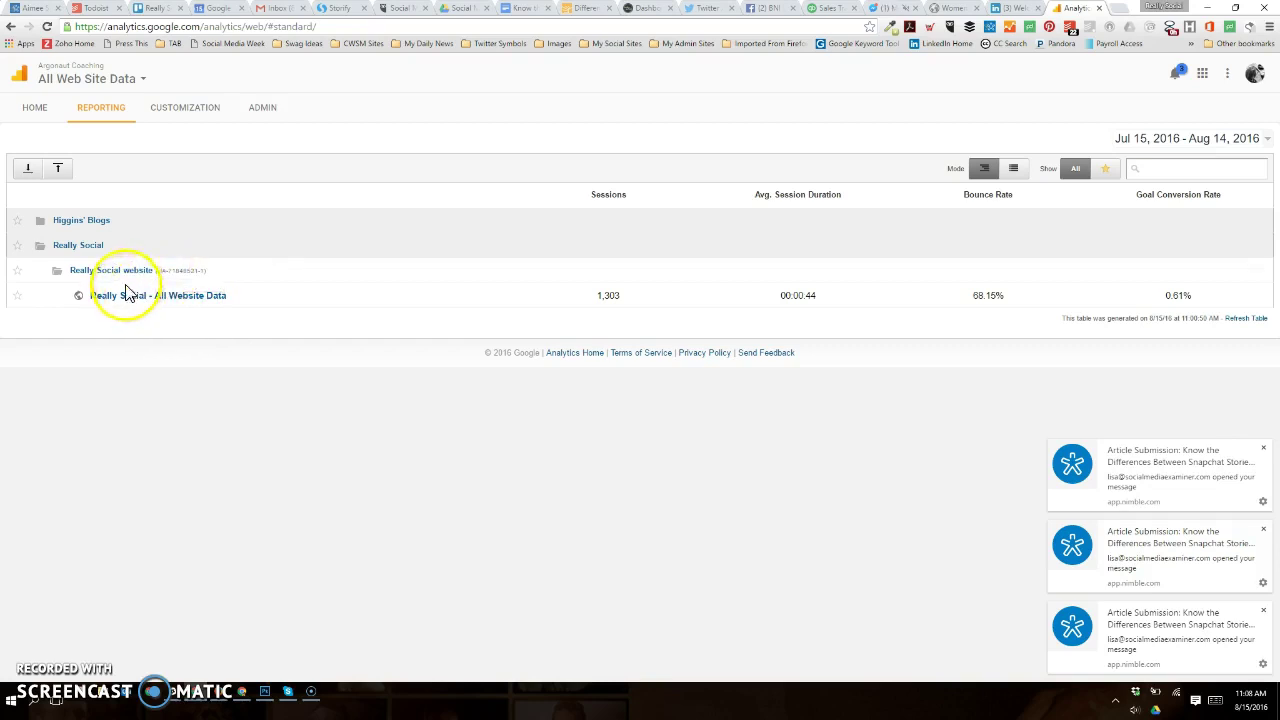
left_click(262, 108)
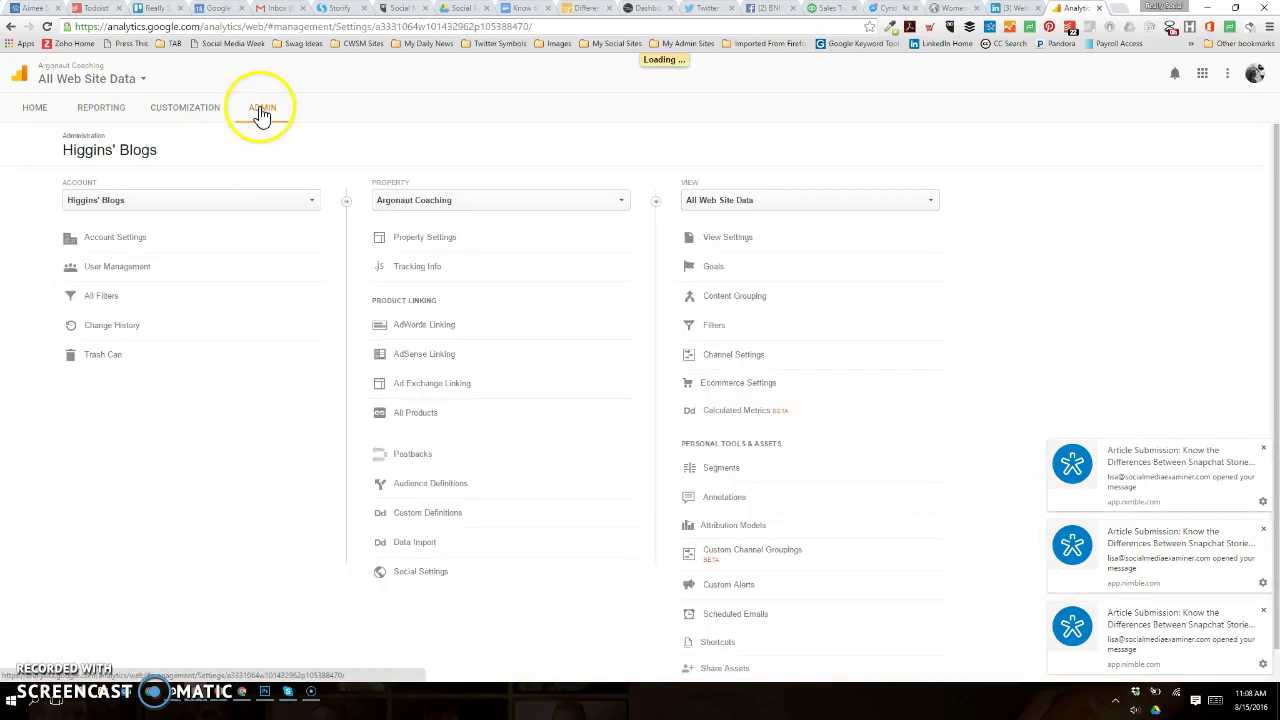
left_click(149, 203)
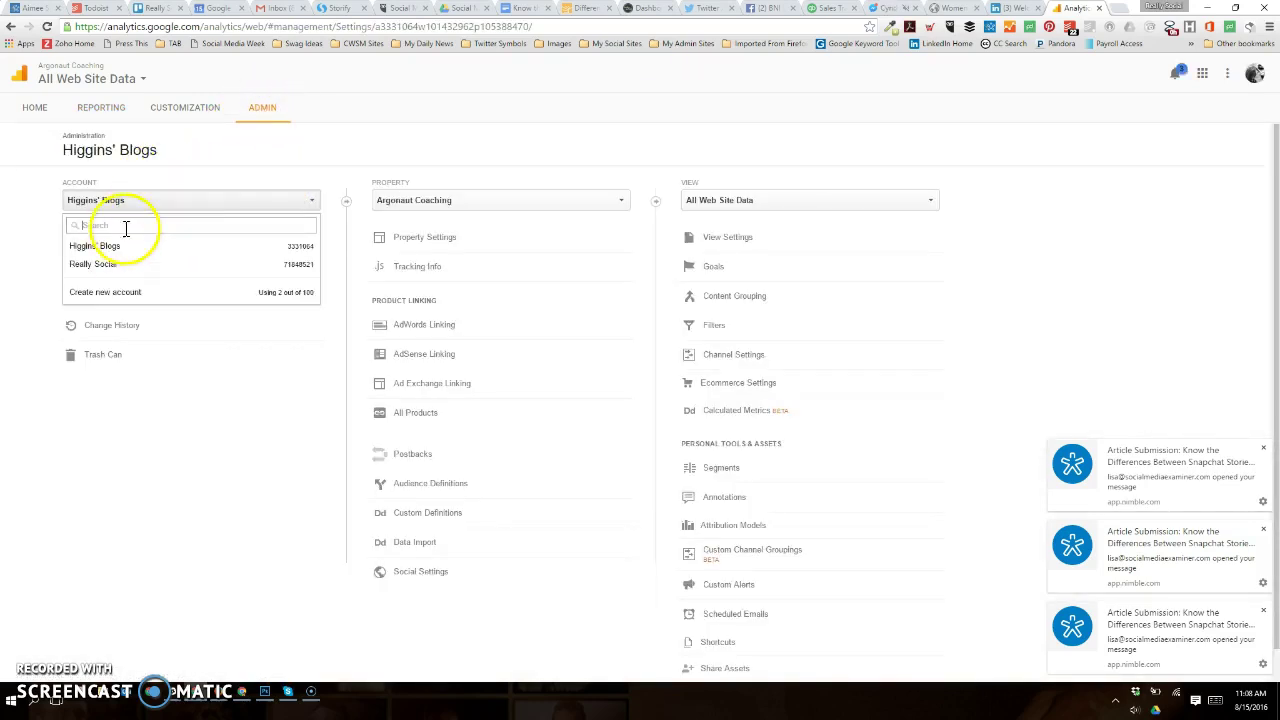
left_click(110, 262)
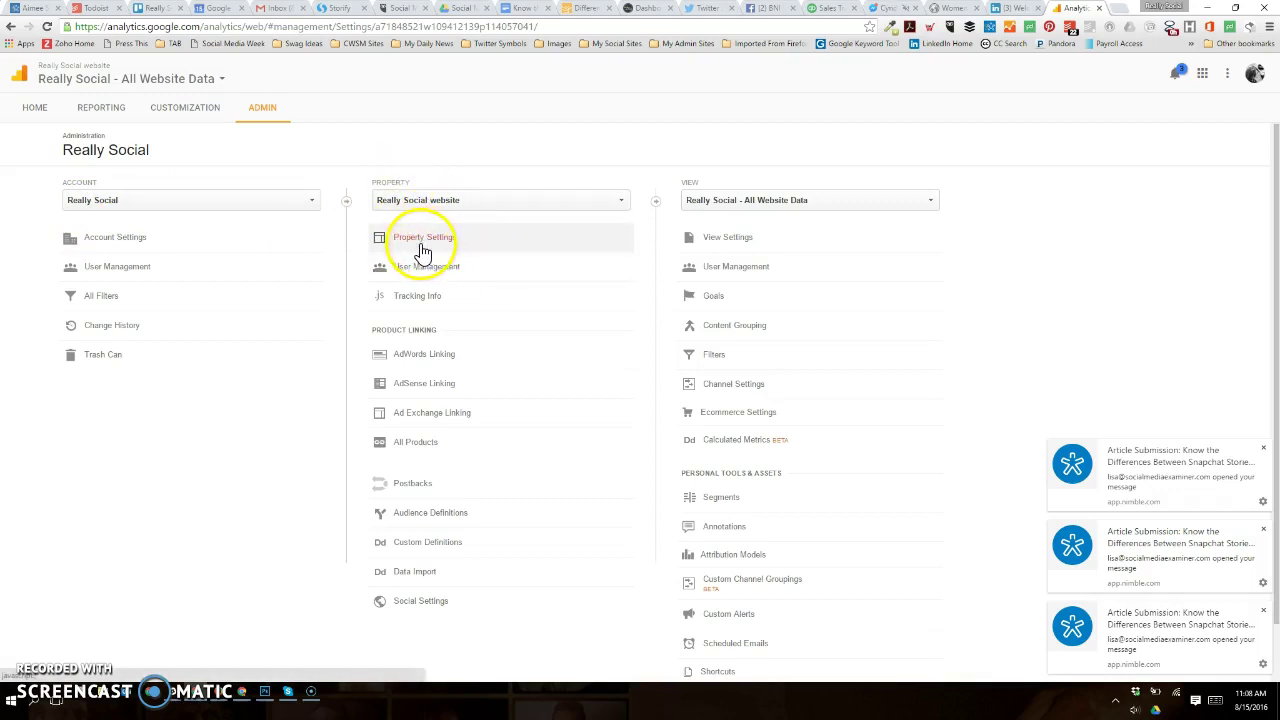
Open the tracking code page of the Really Social website property and highlight its tracking ID
left_click(419, 305)
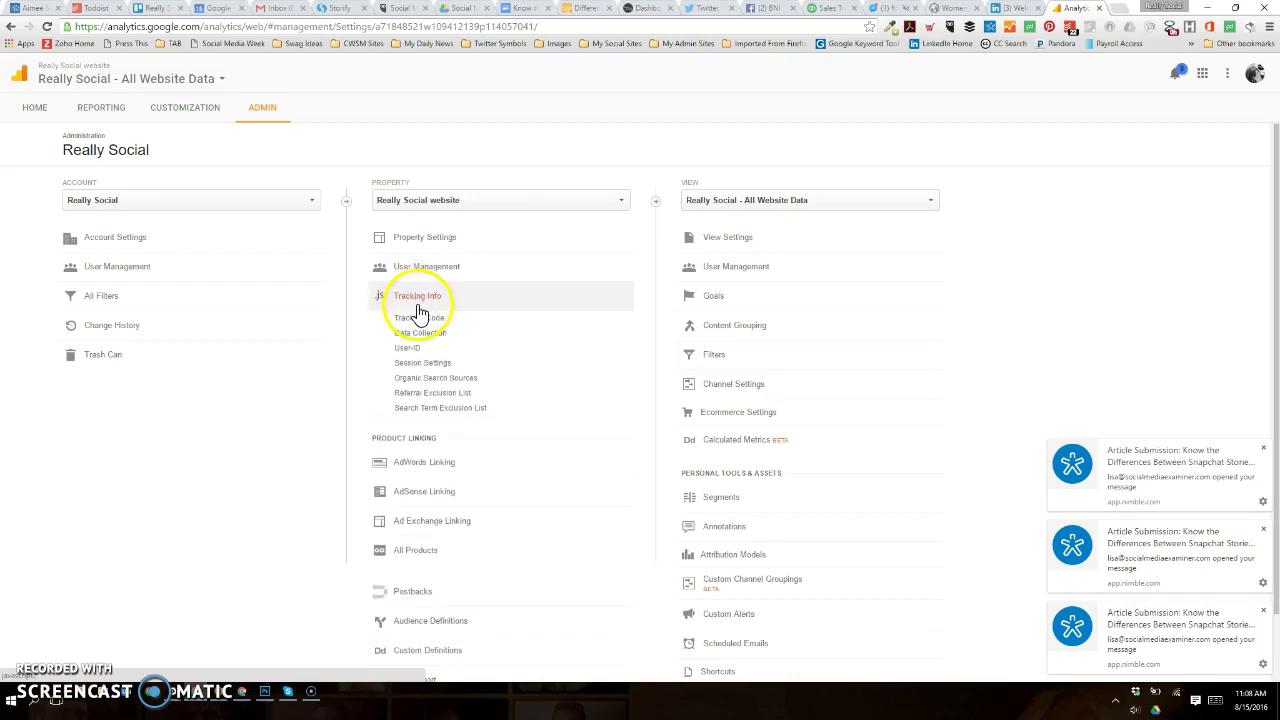
left_click(419, 328)
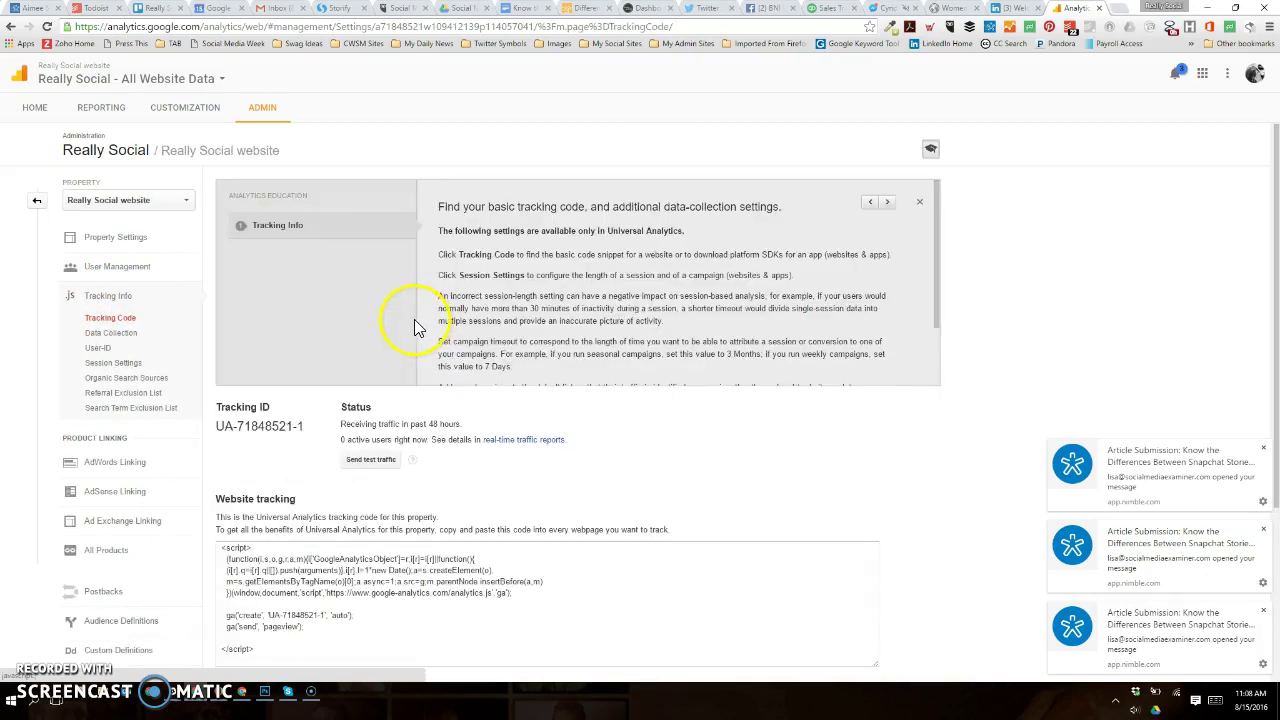
scroll(845, 449, "down", 1)
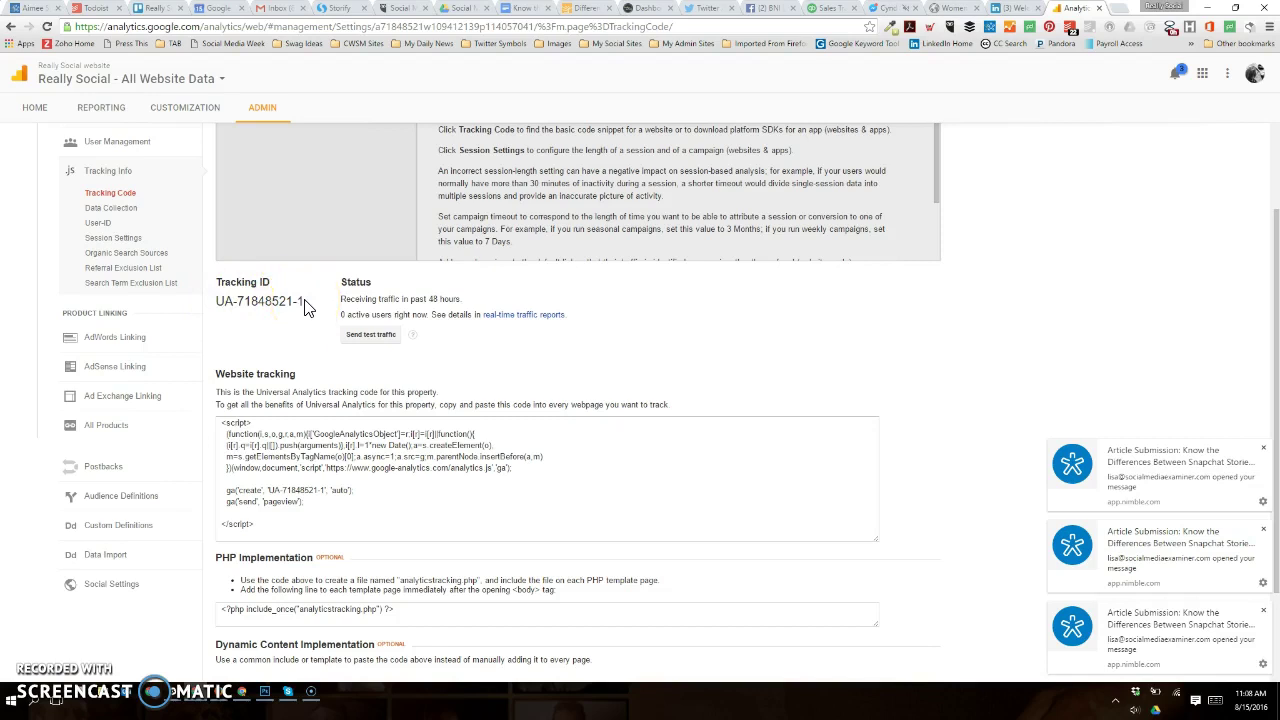
left_click_drag(303, 302, 225, 305)
Select and copy the entire website tracking script, from the opening to the closing script tag
scroll(265, 365, "down", 1)
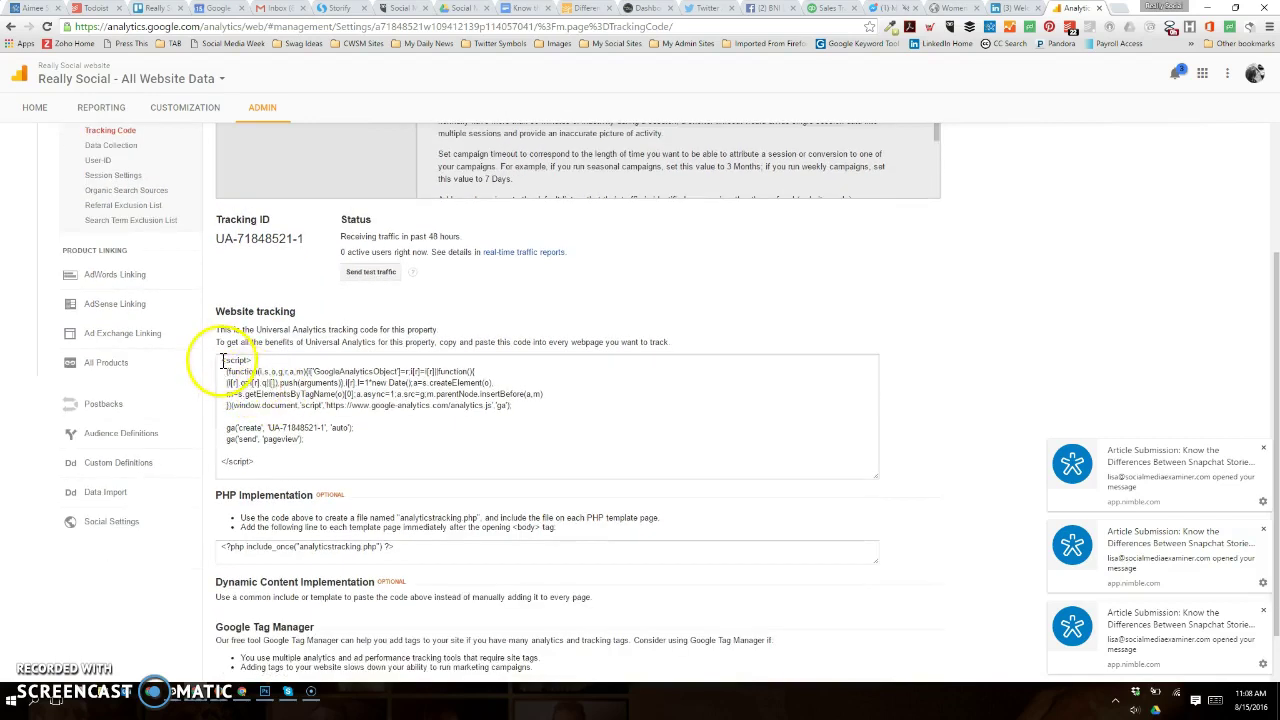
left_click_drag(222, 360, 273, 465)
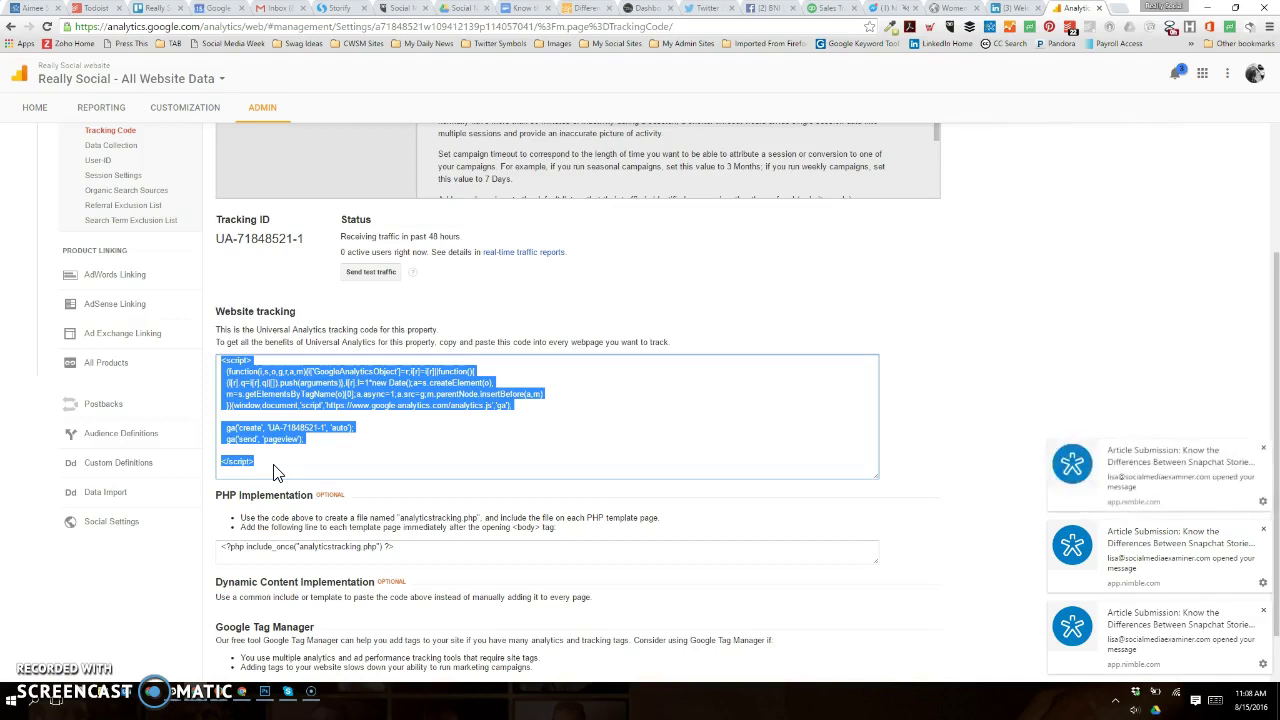
left_click(229, 434)
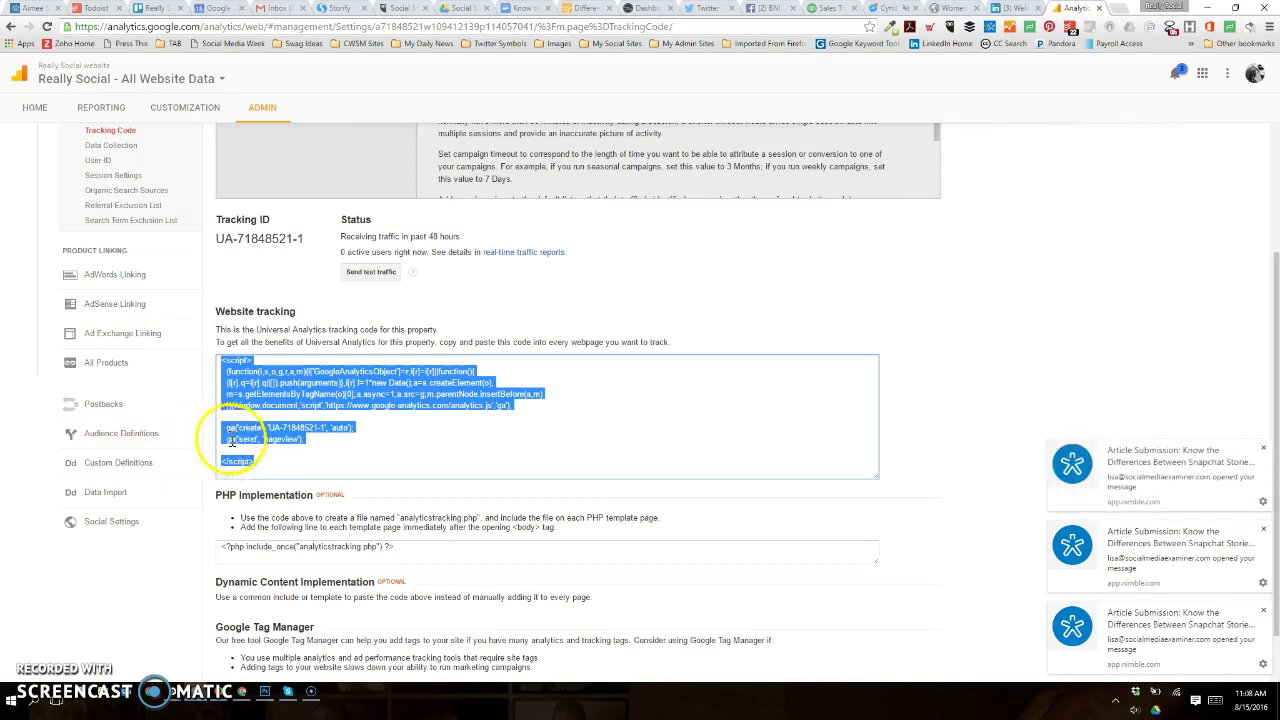
left_click(347, 432)
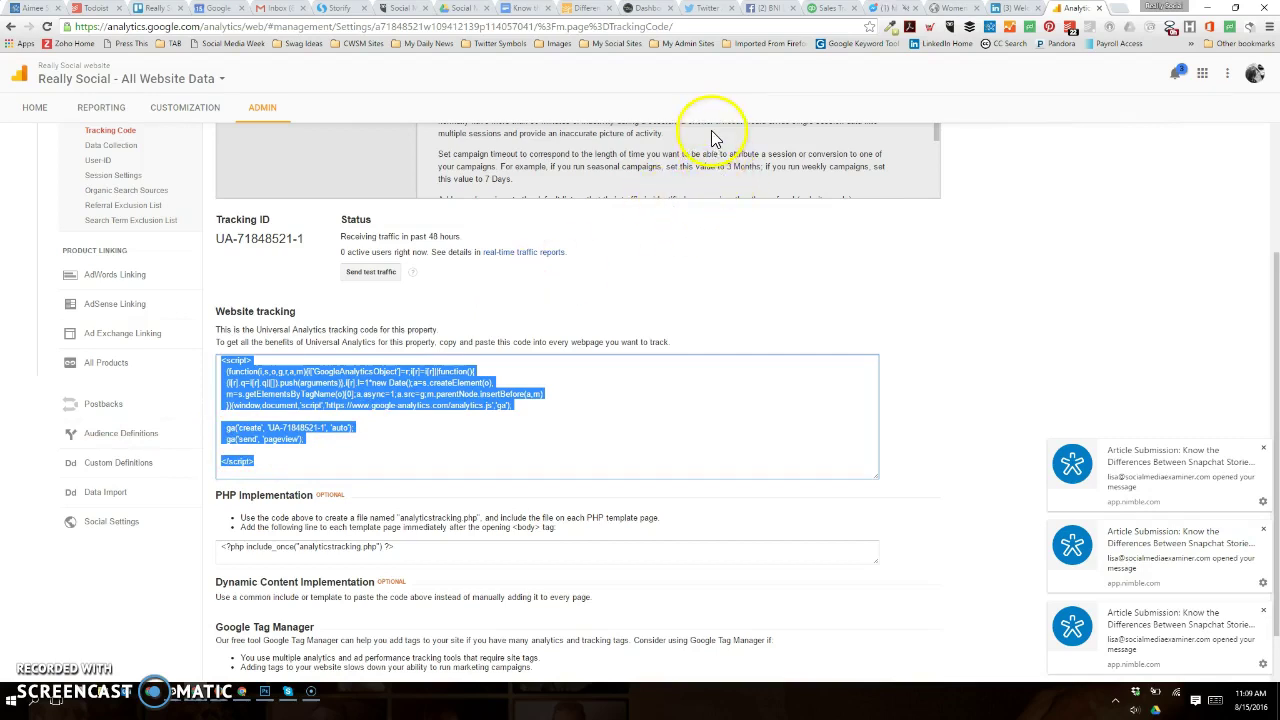
Switch to the Really Social WordPress dashboard, open the theme file editor and dismiss the desktop notification
left_click(631, 12)
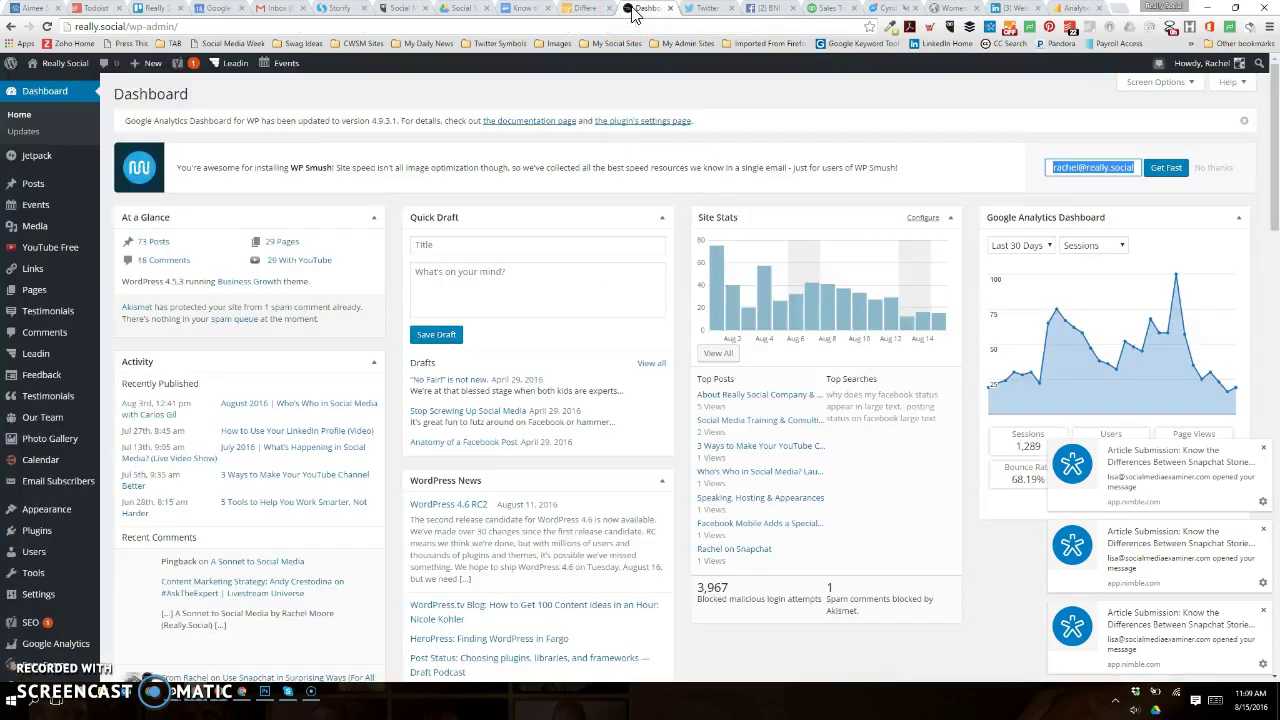
mouse_move(23, 517)
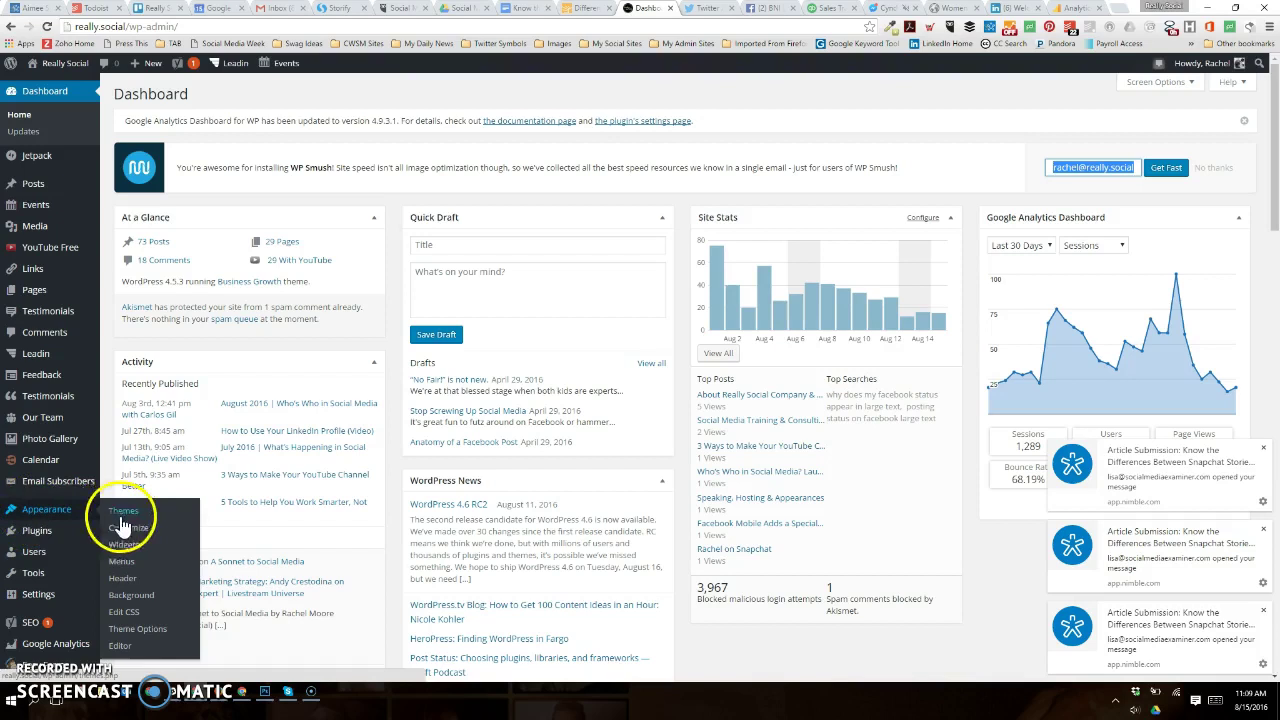
left_click(118, 648)
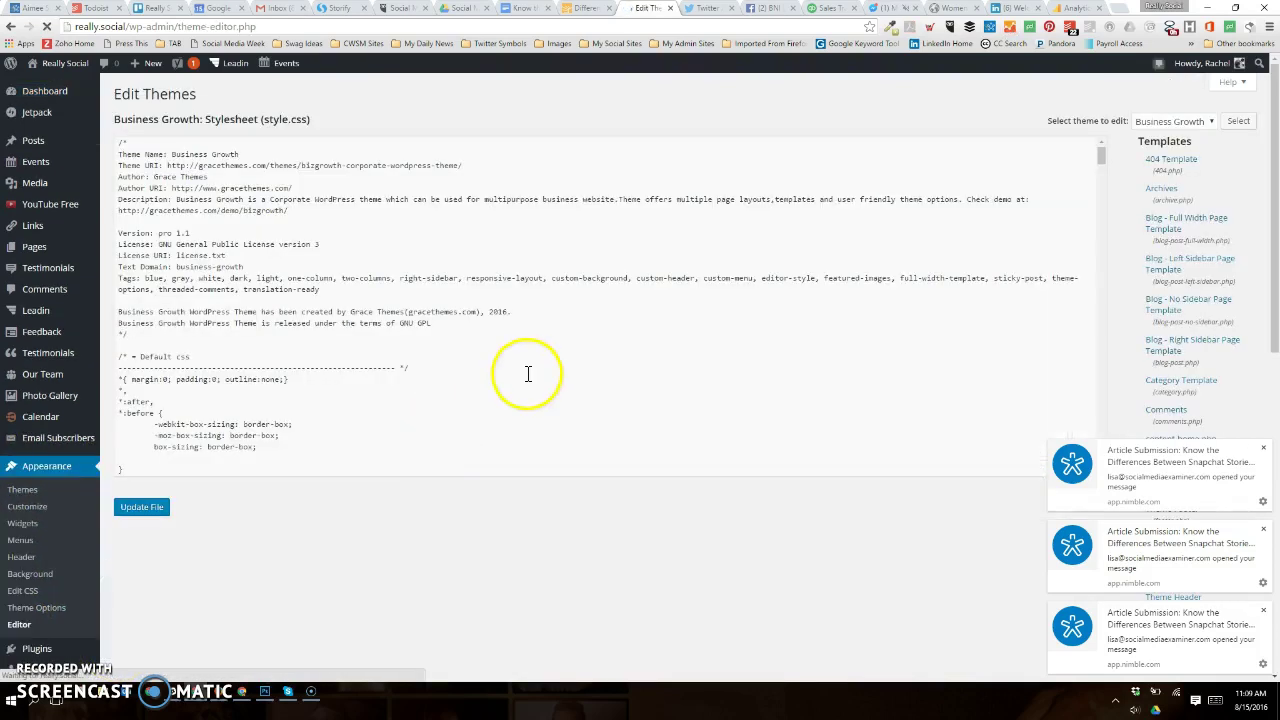
left_click(1263, 448)
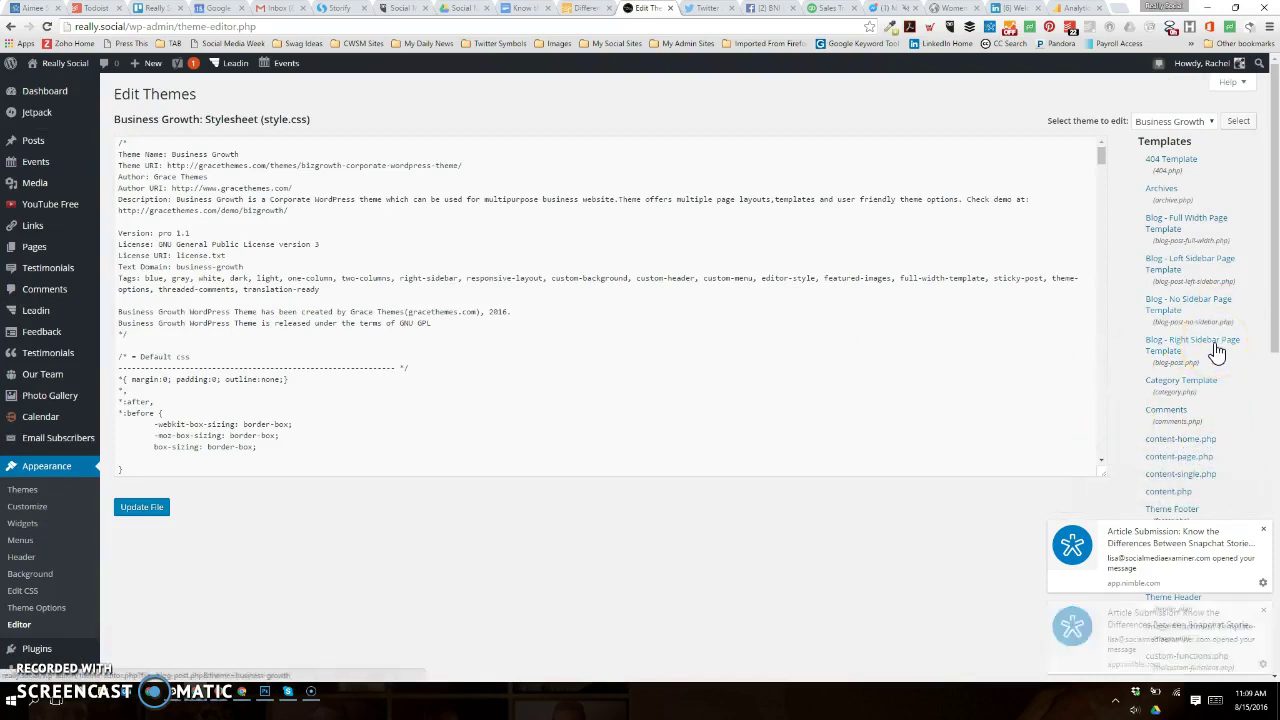
Open the Theme Header template (header.php) of the Business Growth theme for editing
left_click(1076, 8)
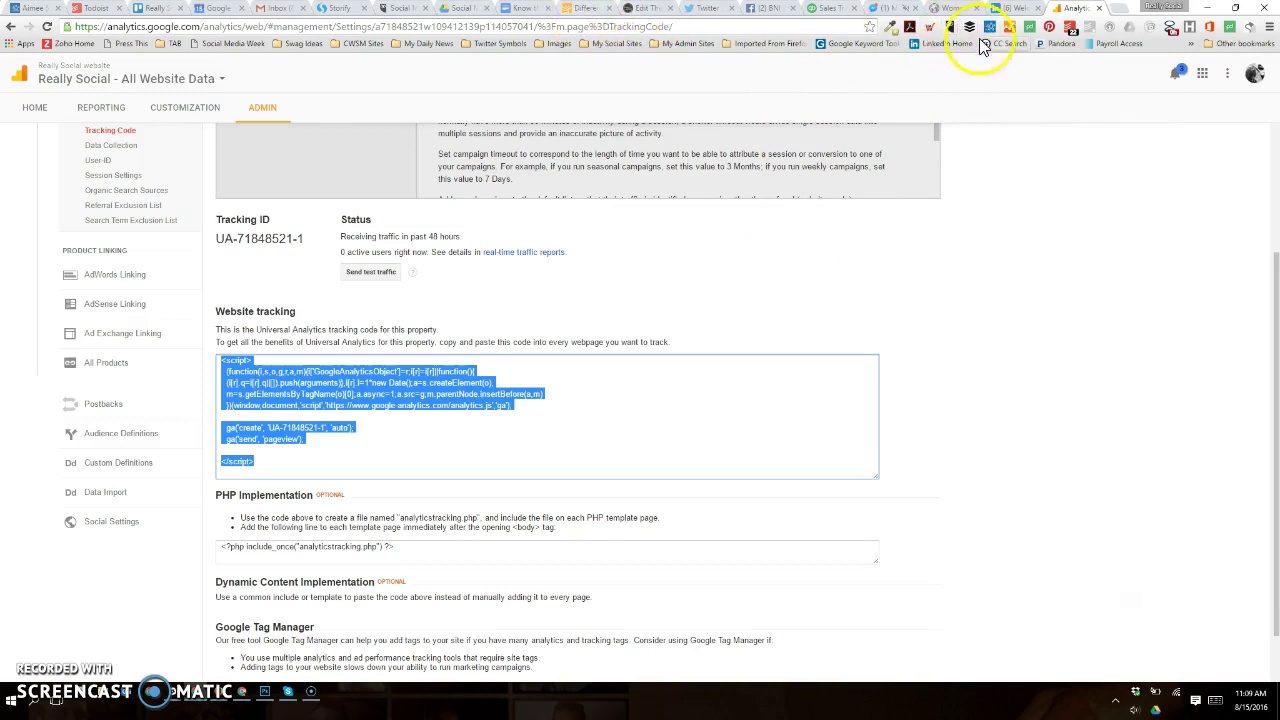
left_click(655, 12)
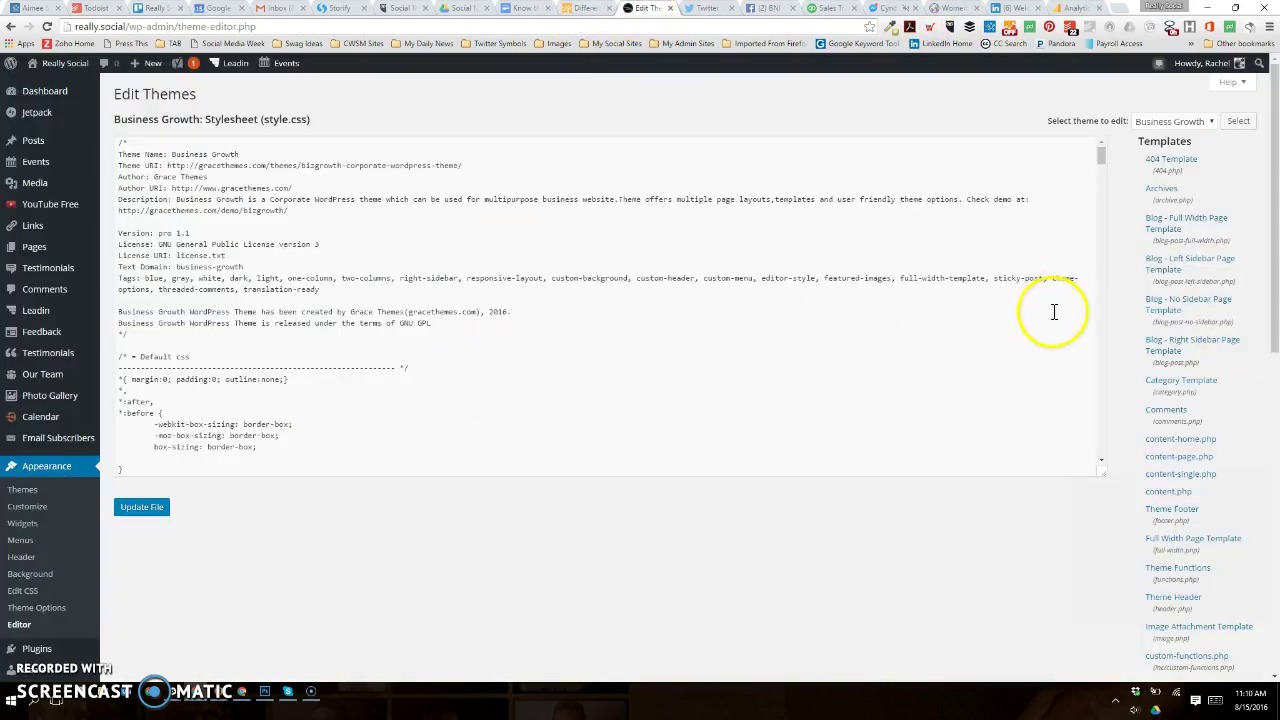
scroll(1240, 375, "down", 1)
scroll(1214, 351, "up", 1)
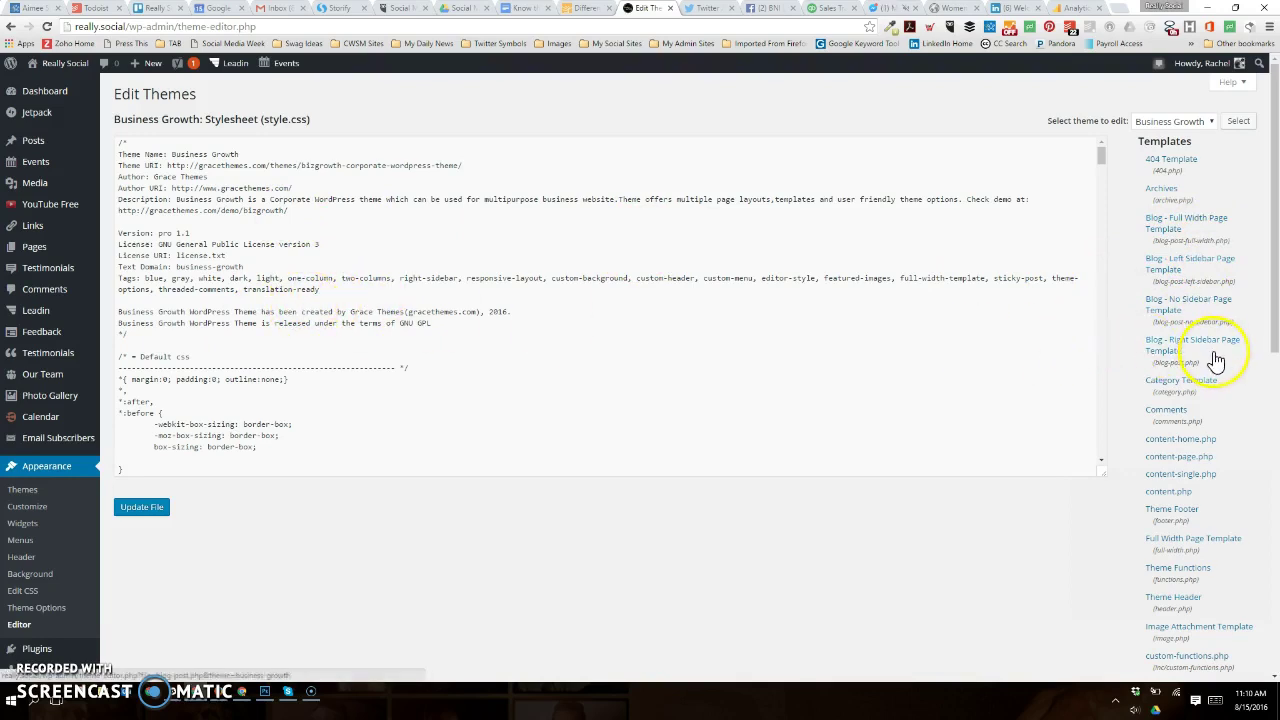
scroll(1215, 360, "down", 2)
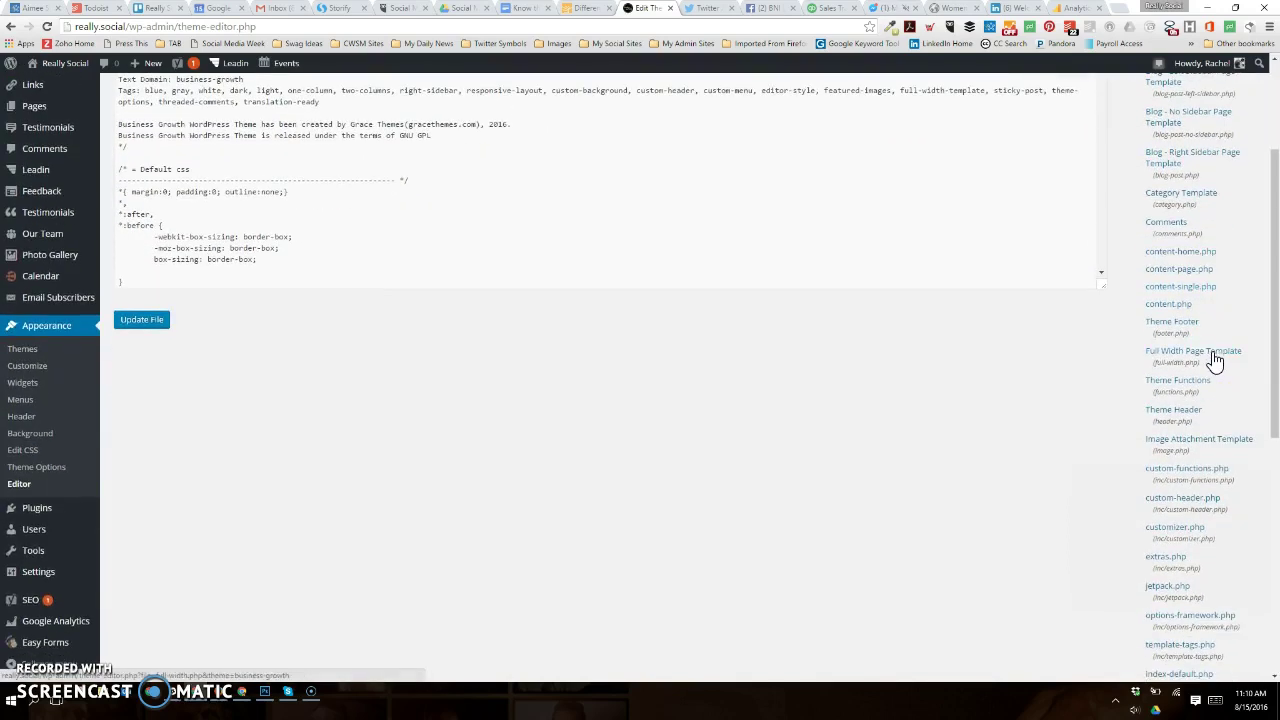
scroll(1237, 376, "down", 1)
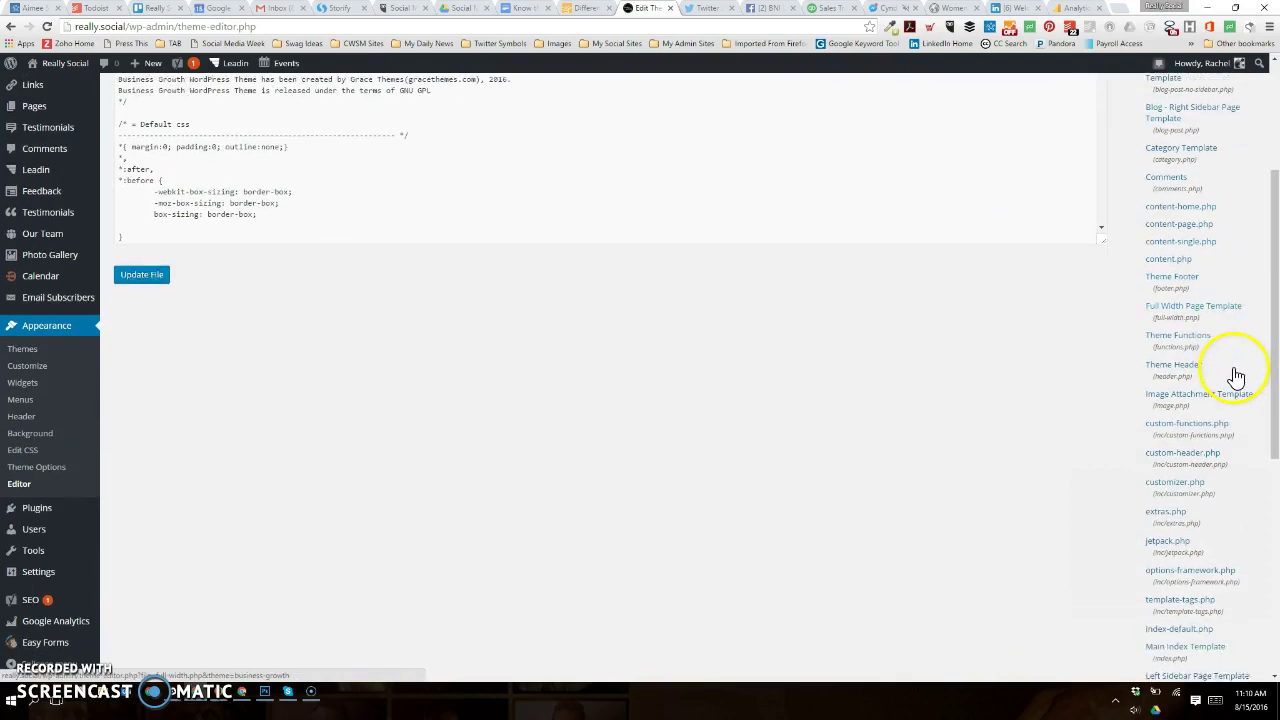
left_click(1196, 352)
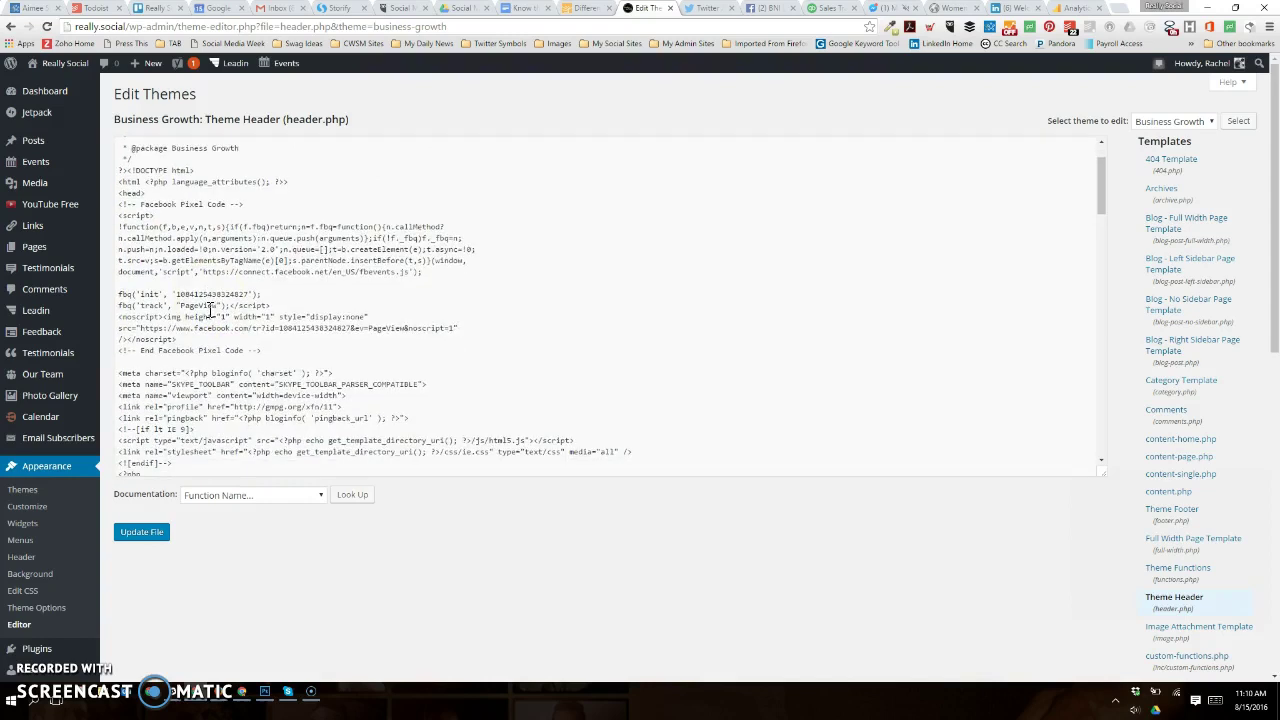
Locate and highlight the opening and closing head tags in the header.php code
scroll(210, 310, "down", 5)
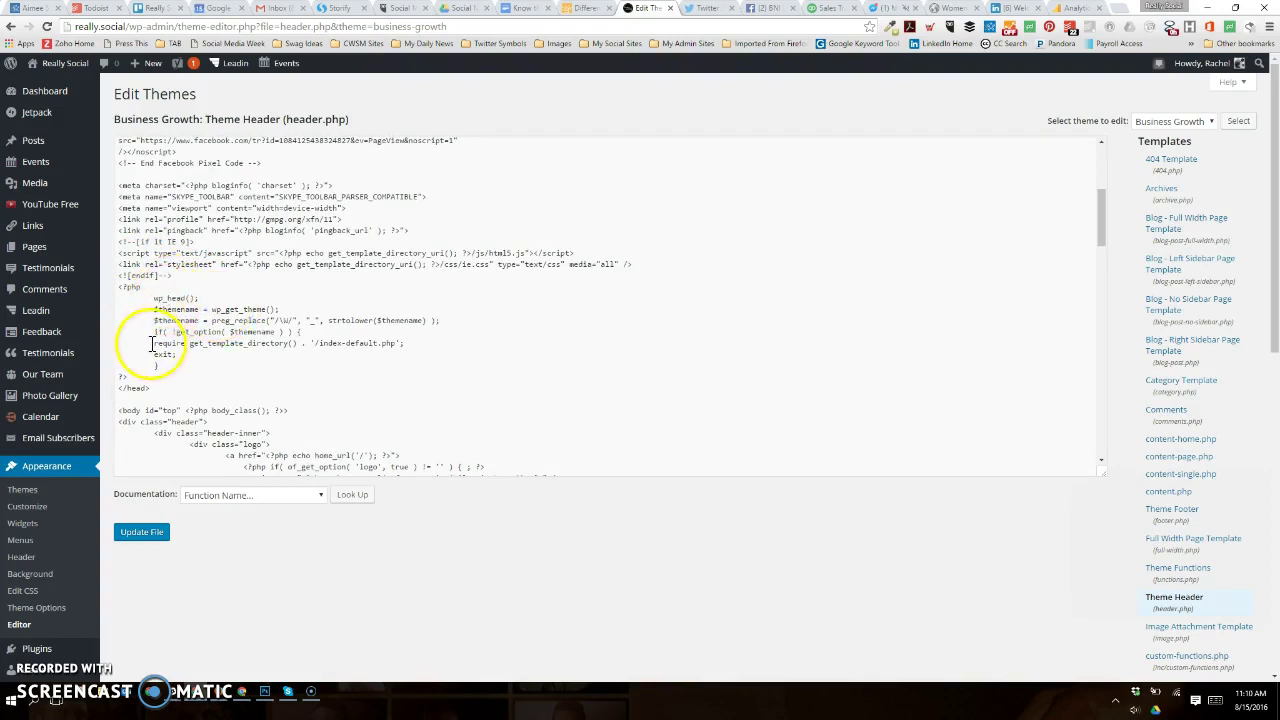
scroll(151, 343, "up", 7)
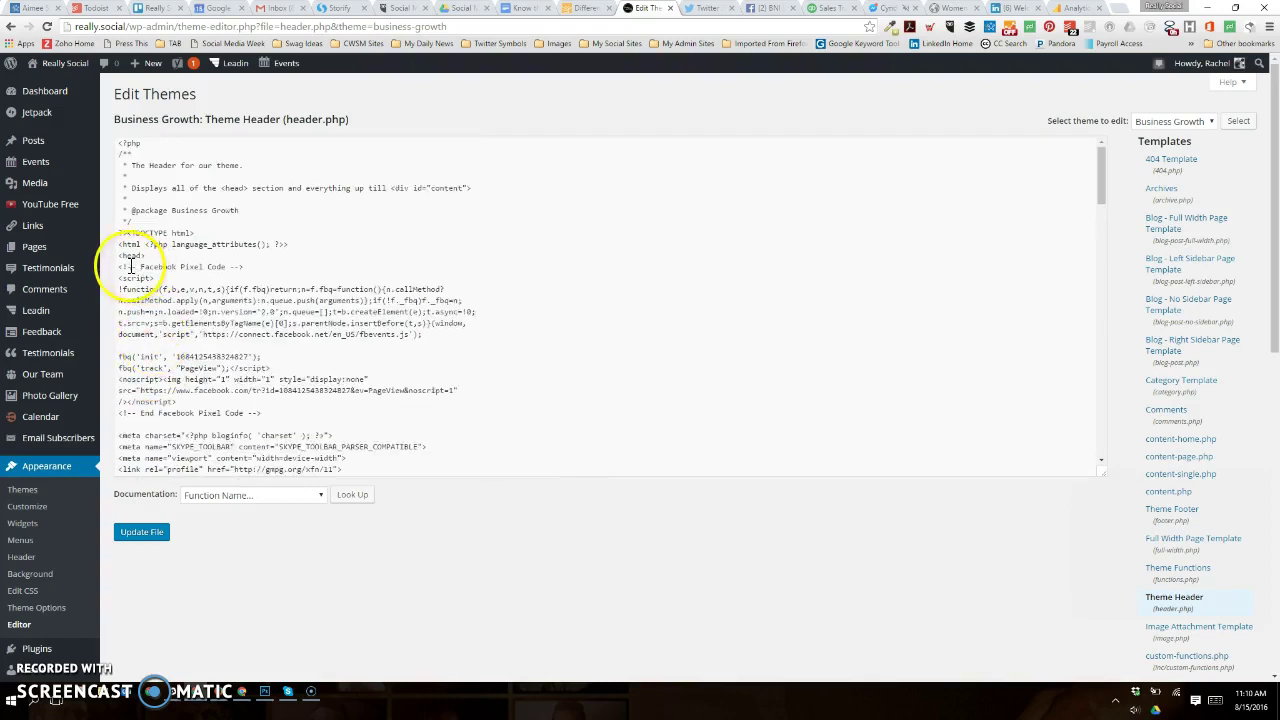
left_click_drag(116, 255, 130, 258)
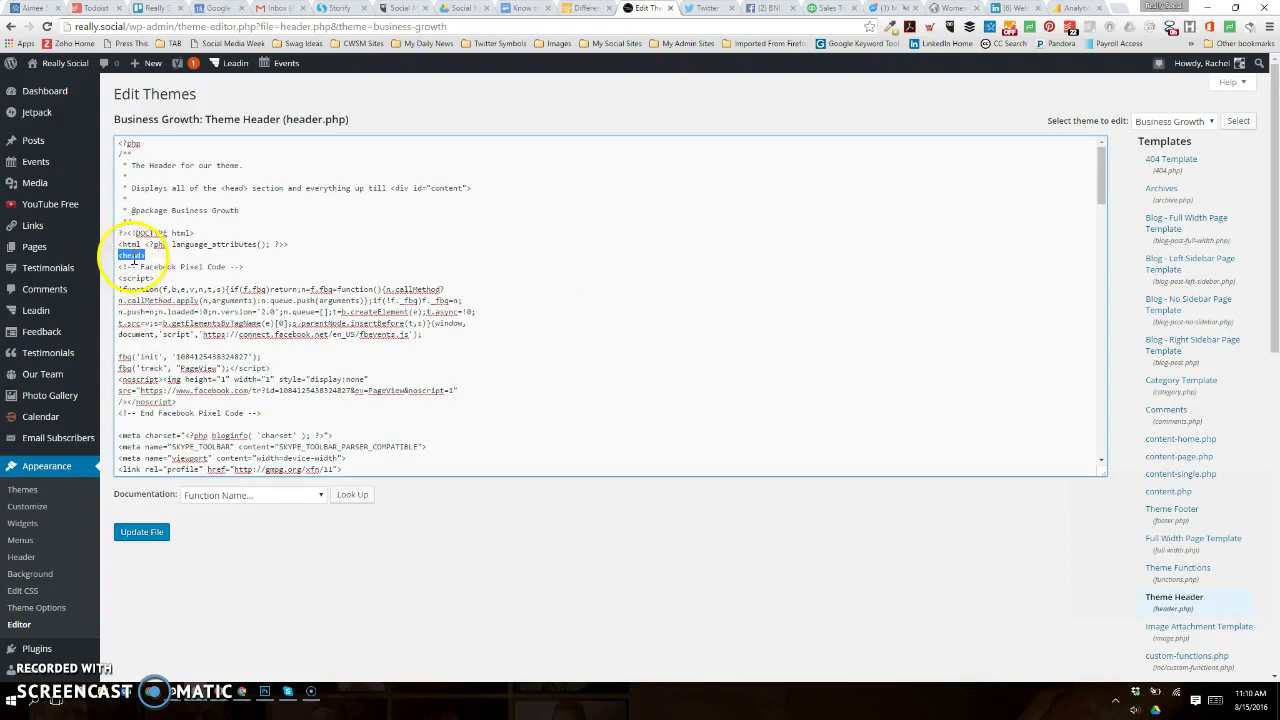
scroll(142, 268, "down", 3)
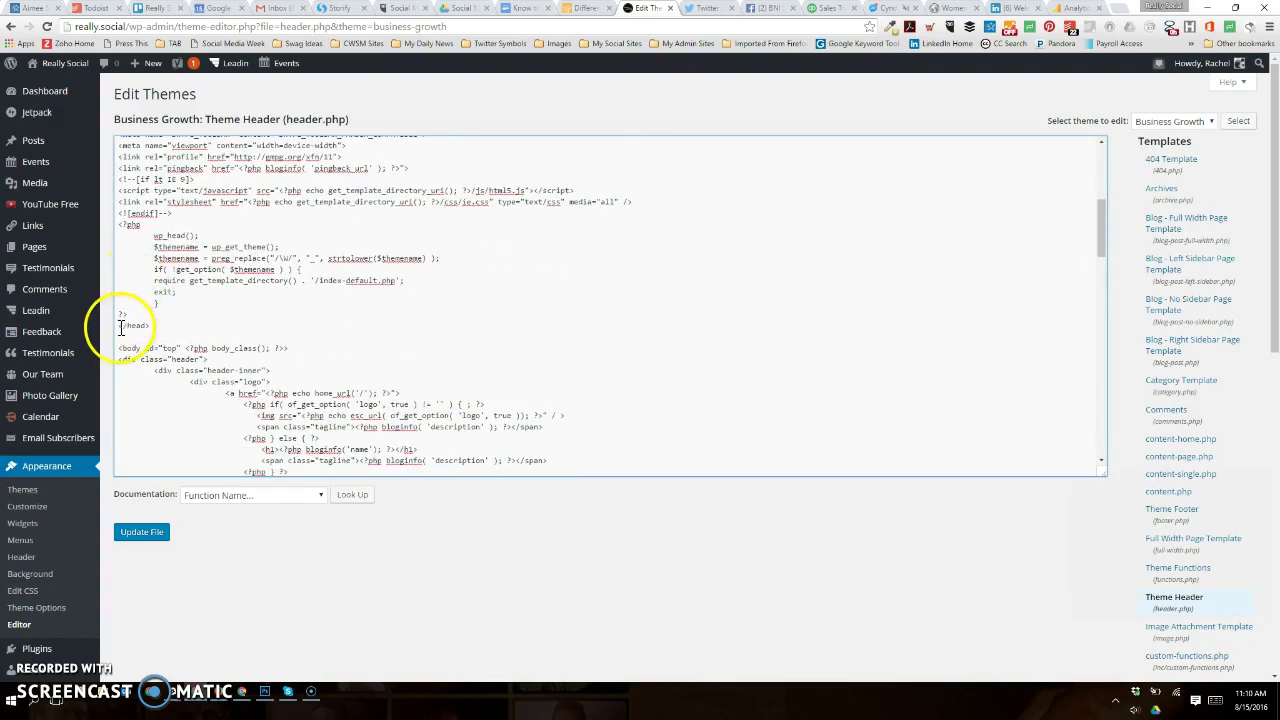
left_click_drag(118, 326, 150, 327)
scroll(126, 300, "up", 1)
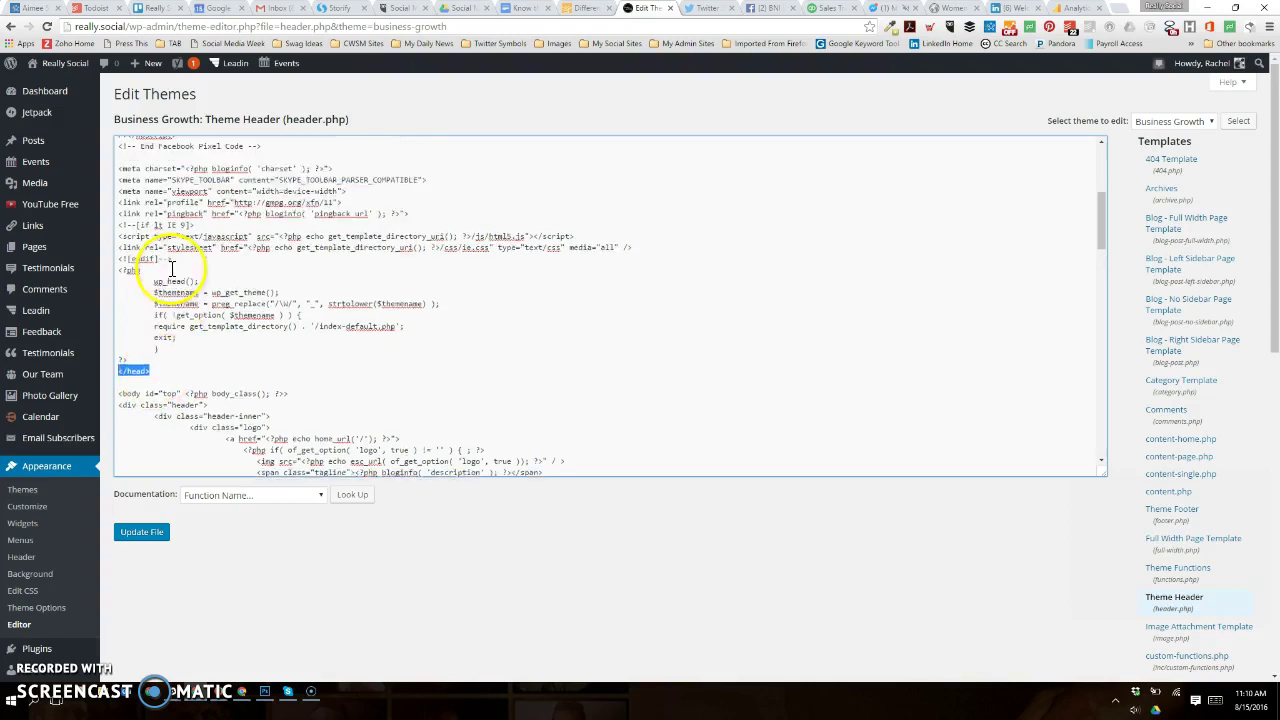
Paste the Google Analytics tracking script below a blank line, just before the closing </head> tag in header.php
left_click(141, 376)
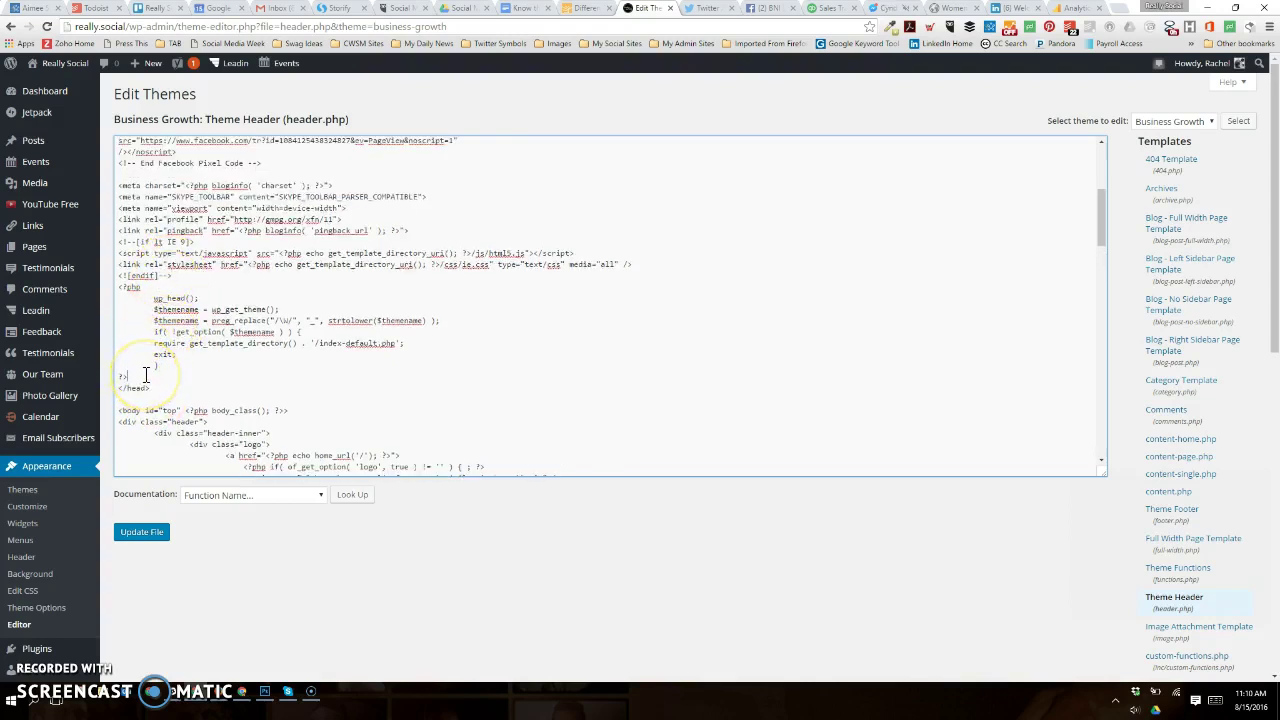
key("Return")
key("Return")
type("<script>   (function(i,s,o,g,r,a,m){i['GoogleAnalyticsObject']=r;i[r]=i[r]||function(){   (i[r].q=i[r].q||[]).push(arguments)},i[r].l=1*new Date();a=s.createElement(o),   m=s.getElementsByTagName(o)[0];a.async=1;a.src=g;m.parentNode.insertBefore(a,m)   })(window,document,'script','https://www.google-analytics.com/analytics.js','ga');    ga('create', 'UA-71848521-1', 'auto');   ga('send', 'pageview');  </script>")
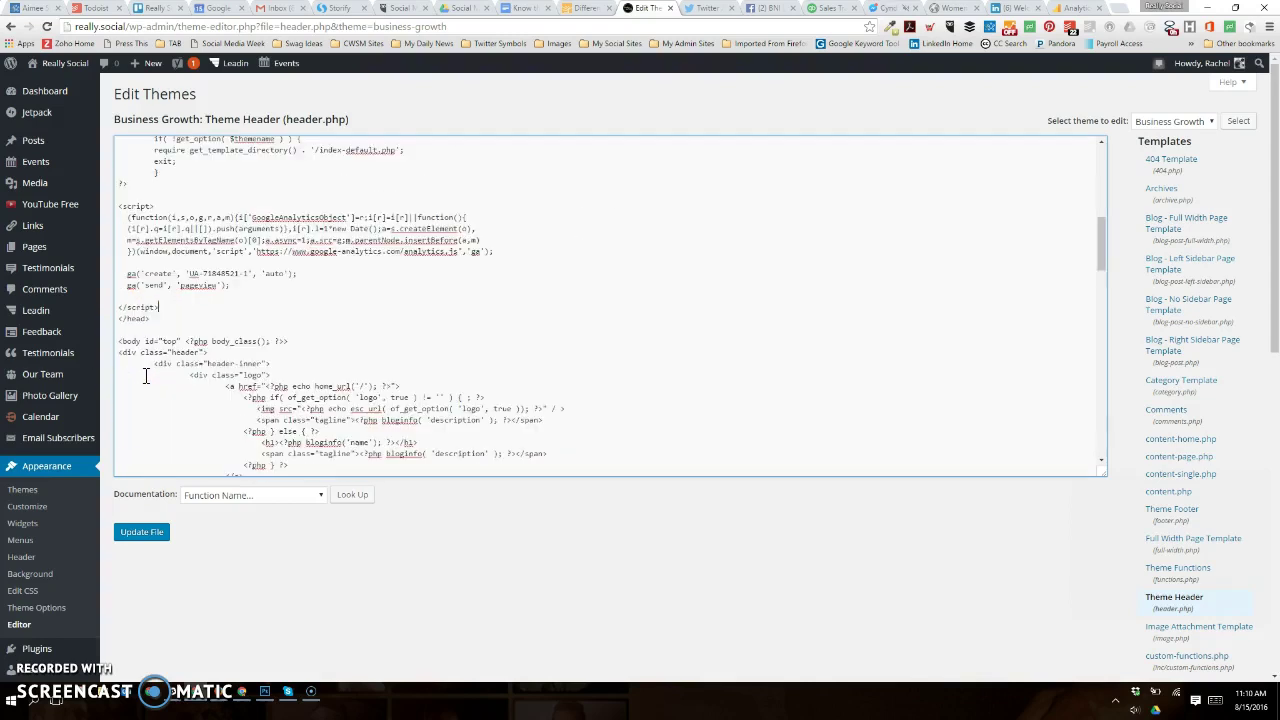
scroll(303, 388, "down", 3)
scroll(290, 370, "up", 5)
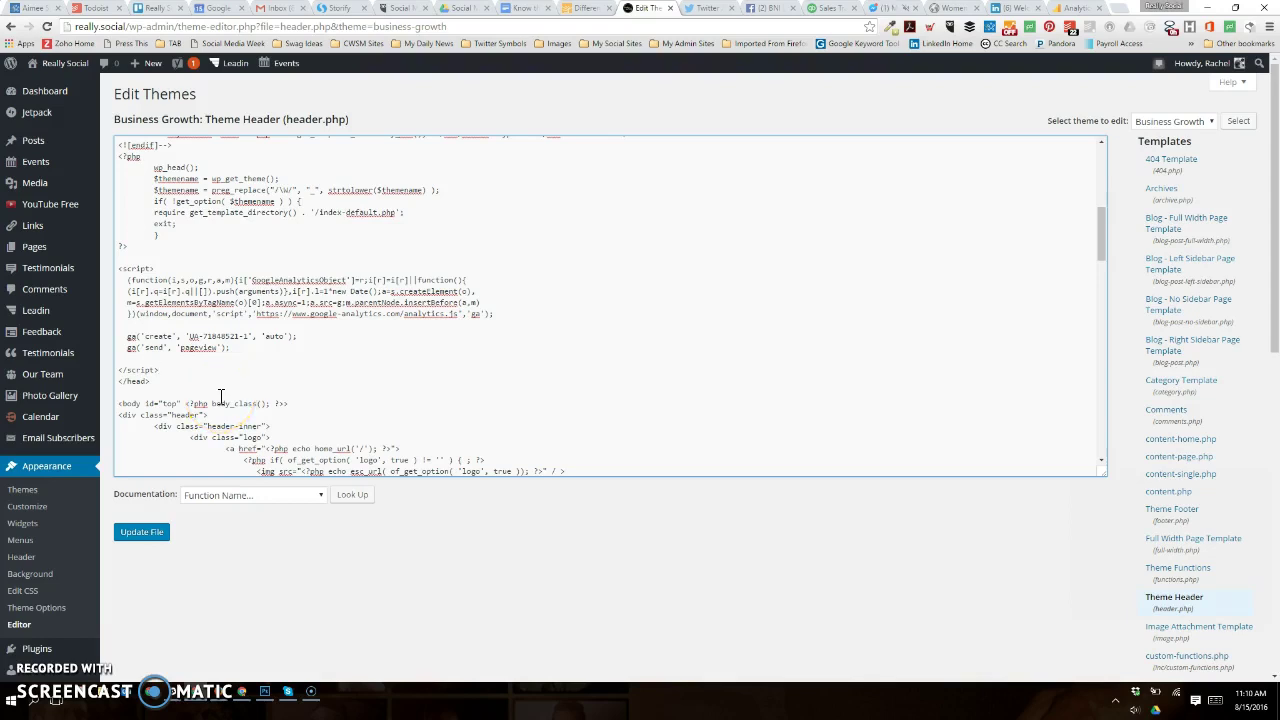
Undo the script paste in header.php and leave the theme editor for the live Really Social site
key("ctrl+z")
scroll(430, 300, "up", 2)
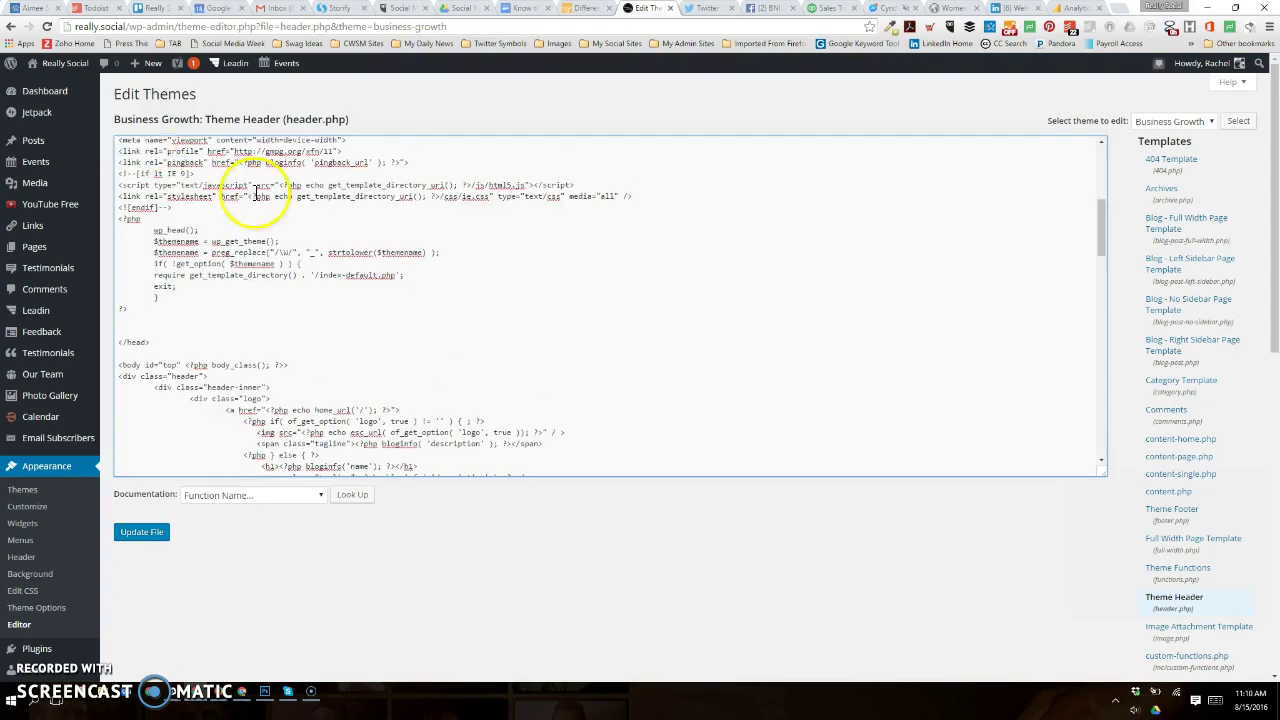
left_click(30, 64)
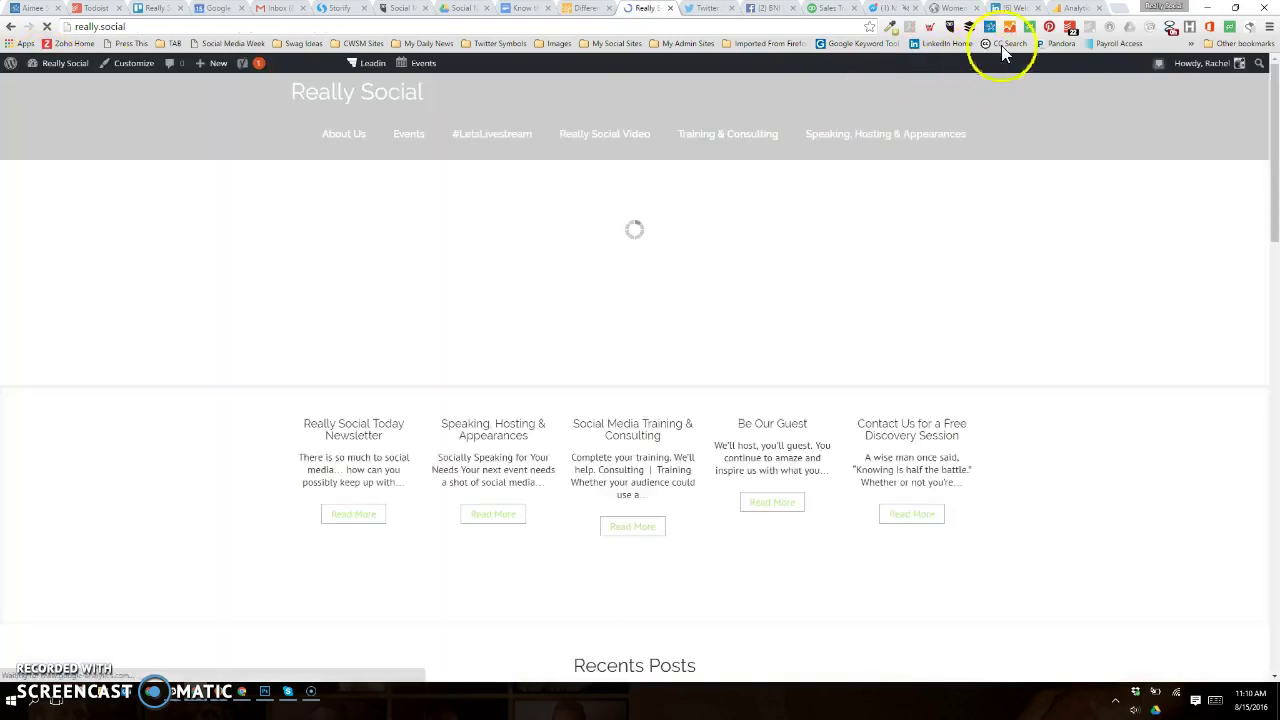
Switch back to Google Analytics and examine the sessions chart and visitor metrics in the Audience Overview report
left_click(1073, 8)
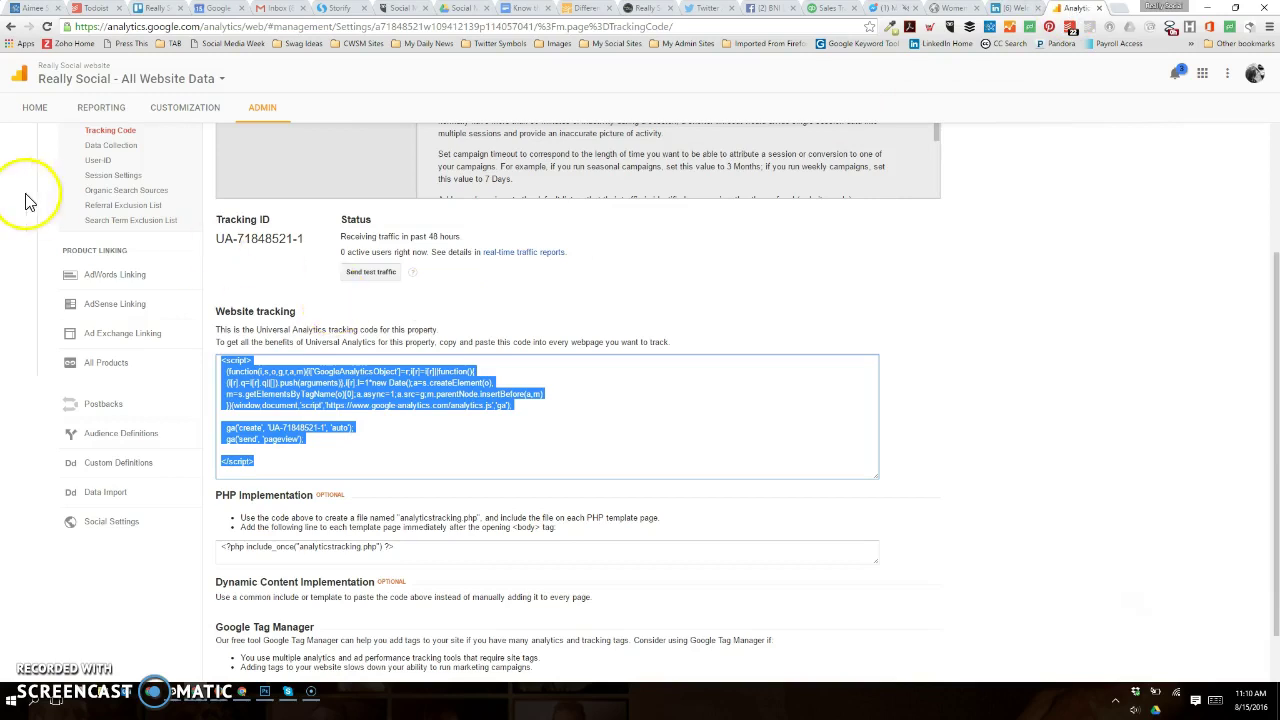
left_click(86, 108)
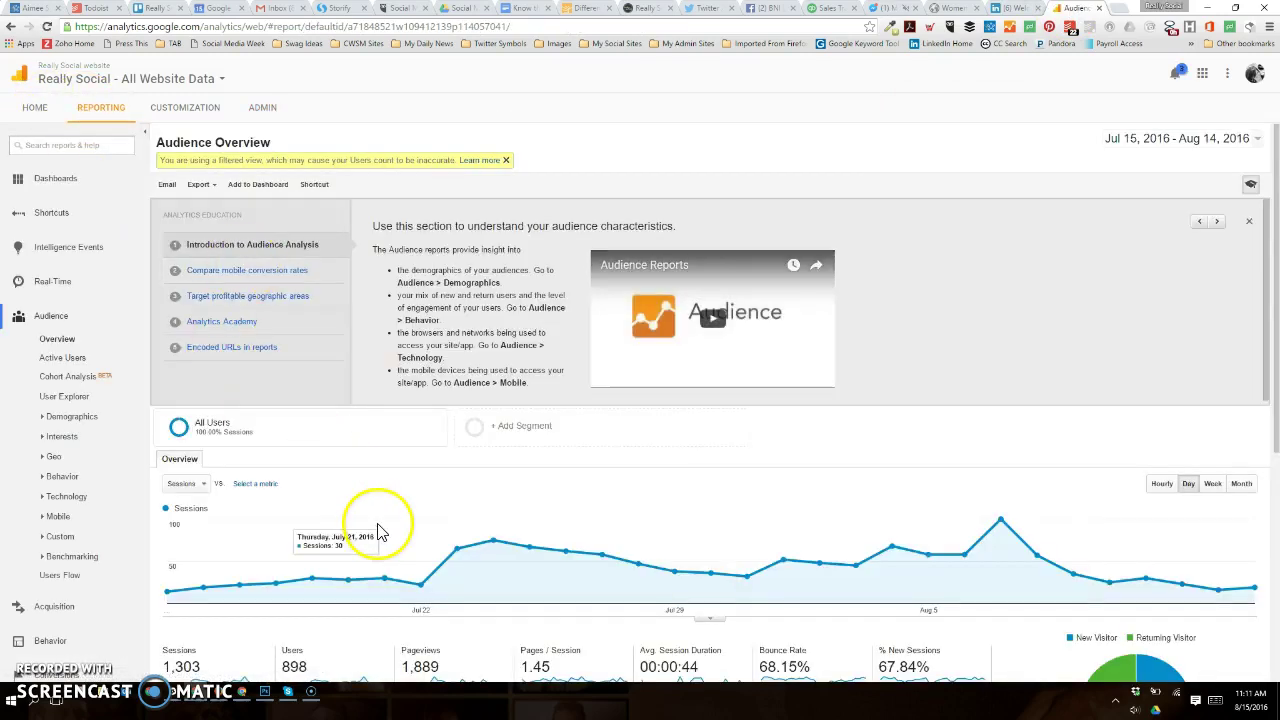
scroll(378, 530, "down", 1)
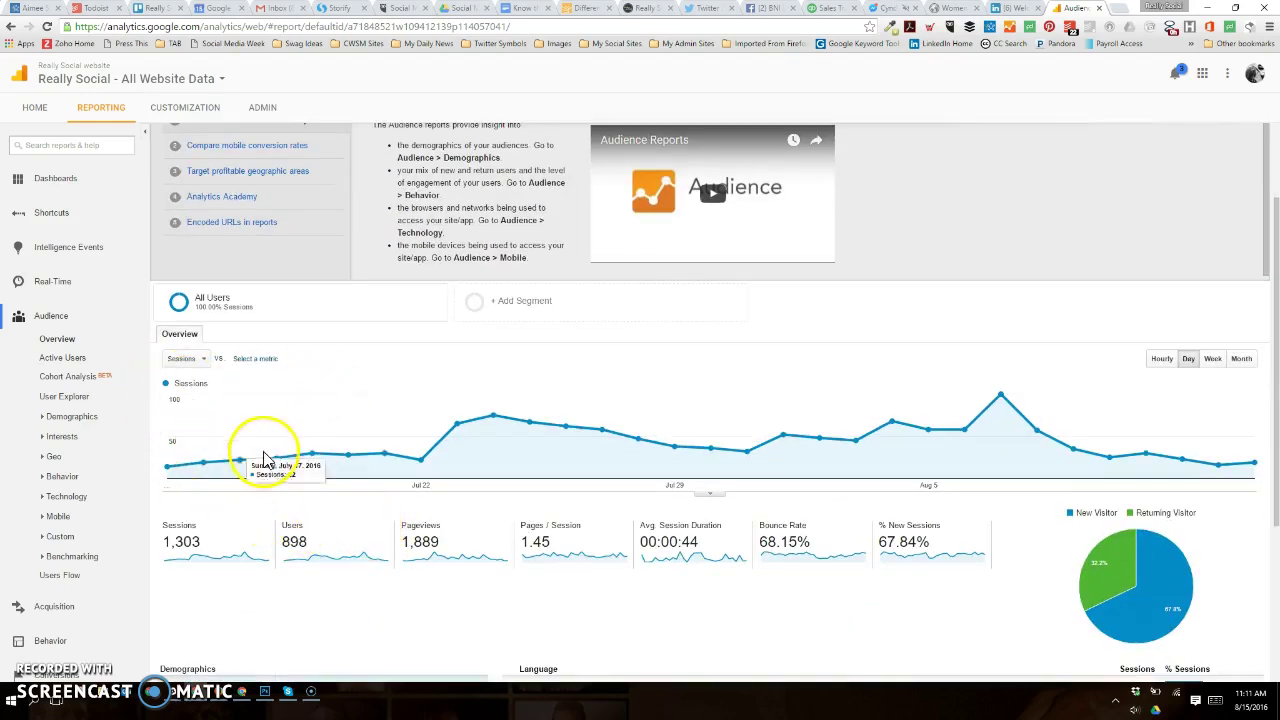
View the Active Users report and the New vs Returning behavior report for the audience
scroll(1000, 420, "up", 1)
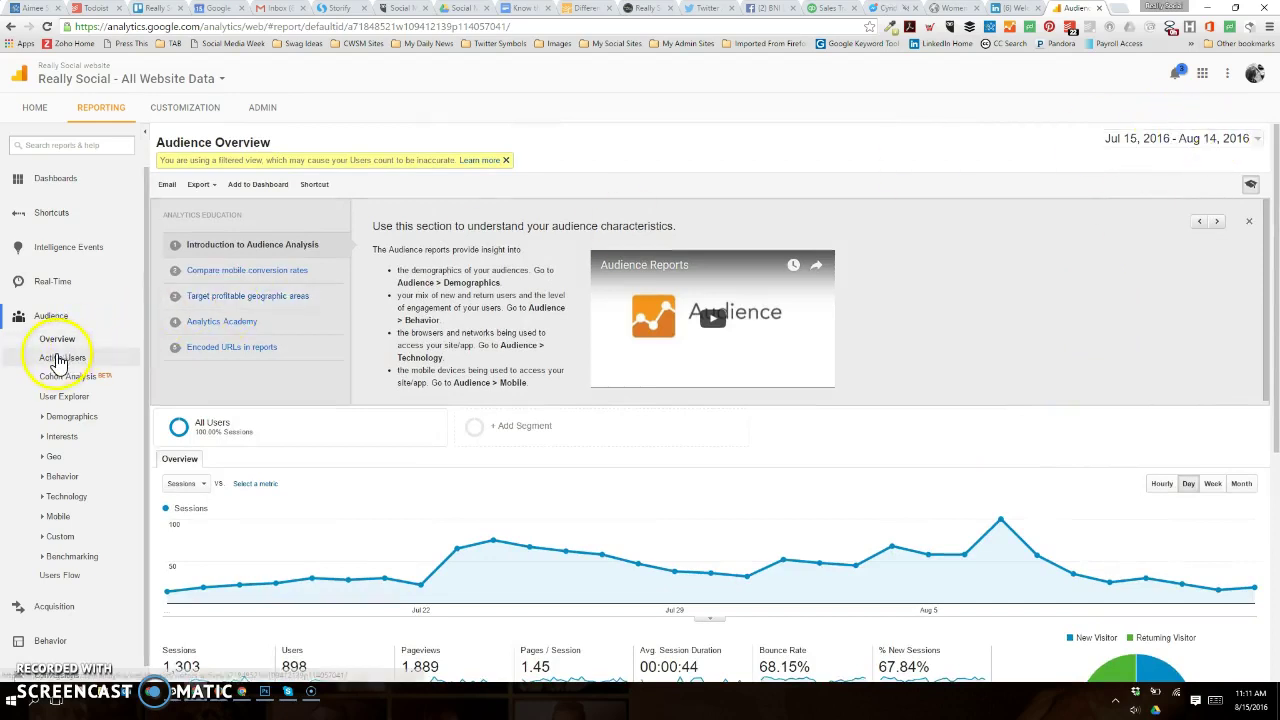
left_click(62, 358)
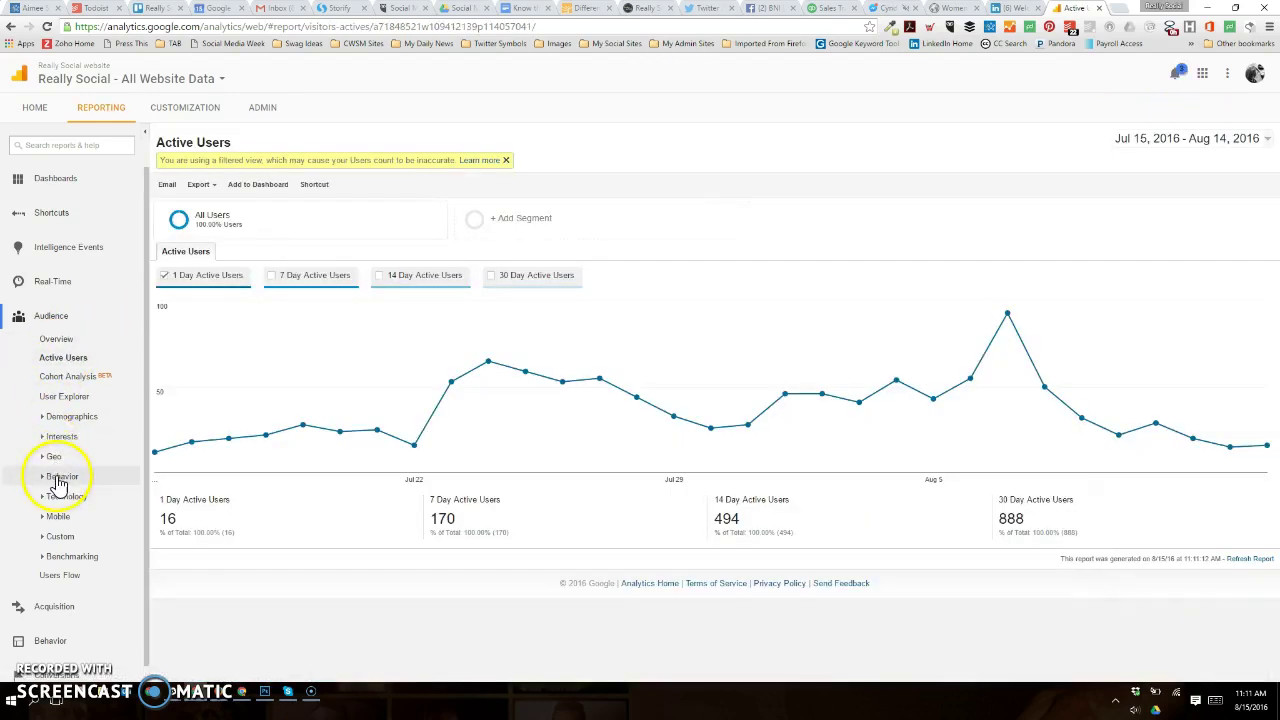
left_click(60, 478)
left_click(67, 498)
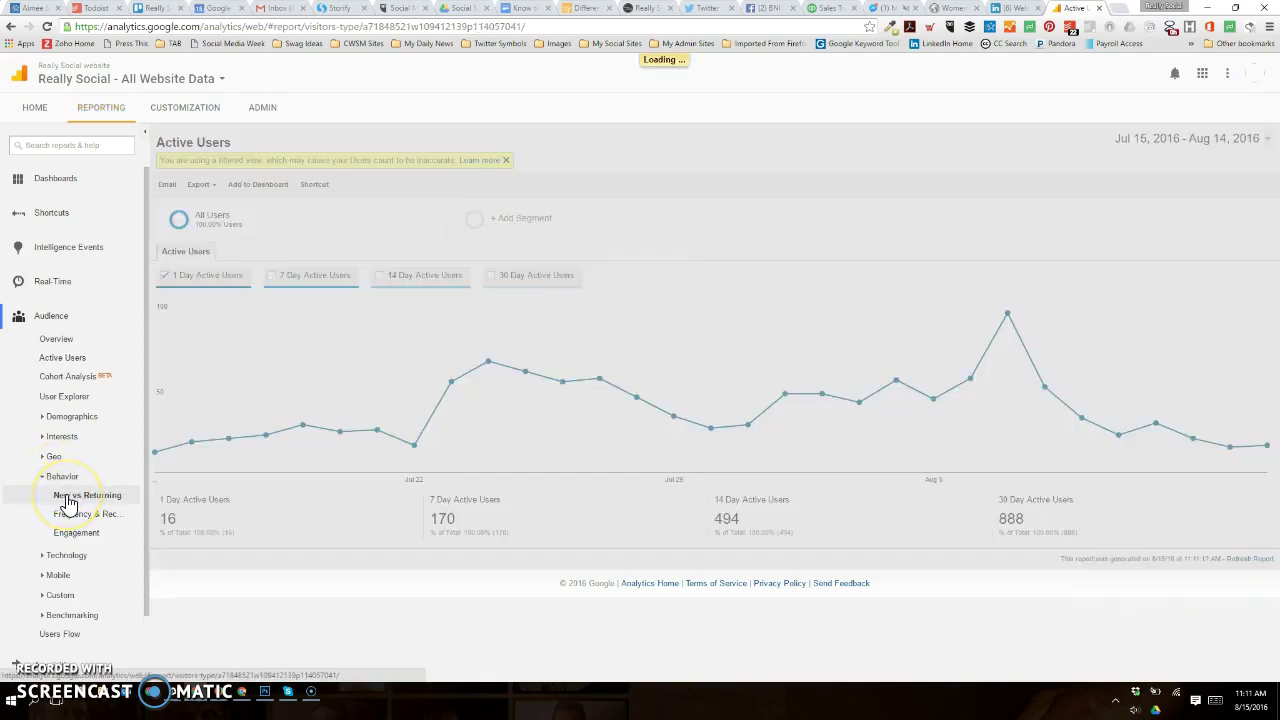
Open the audience's Mobile Overview report and examine its breakdown of sessions by device category
scroll(67, 503, "down", 1)
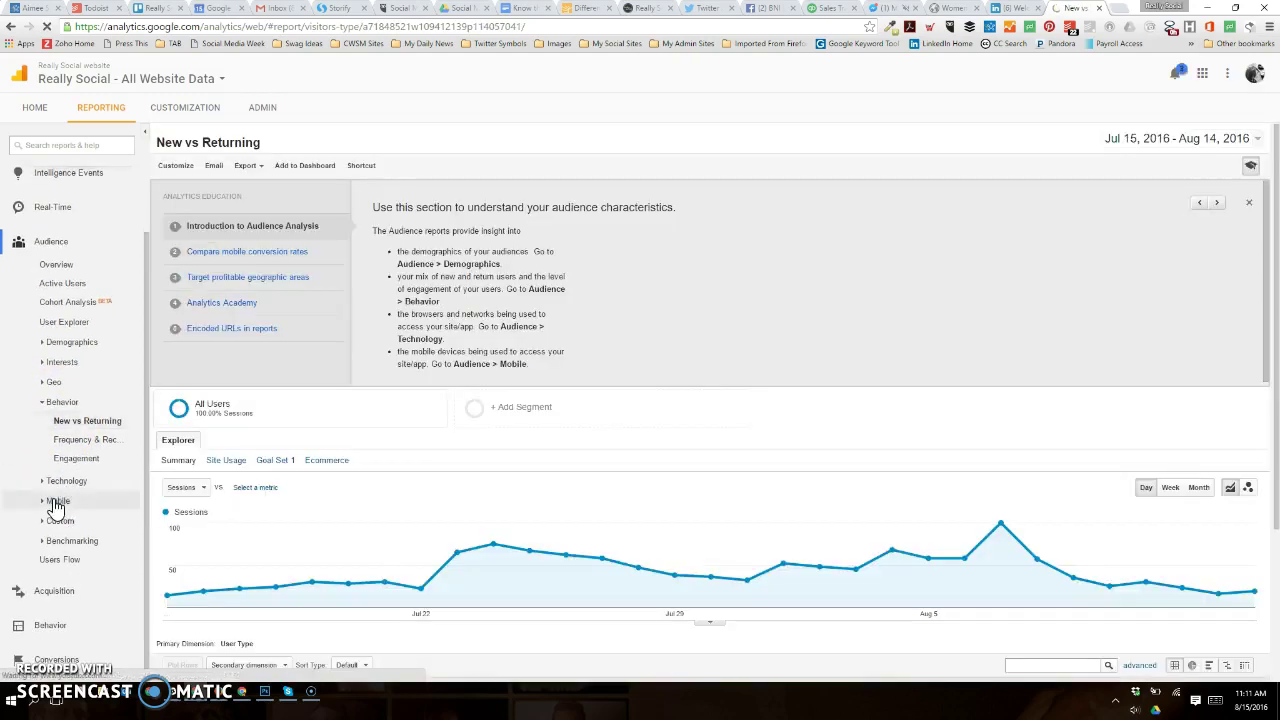
left_click(57, 504)
left_click(62, 519)
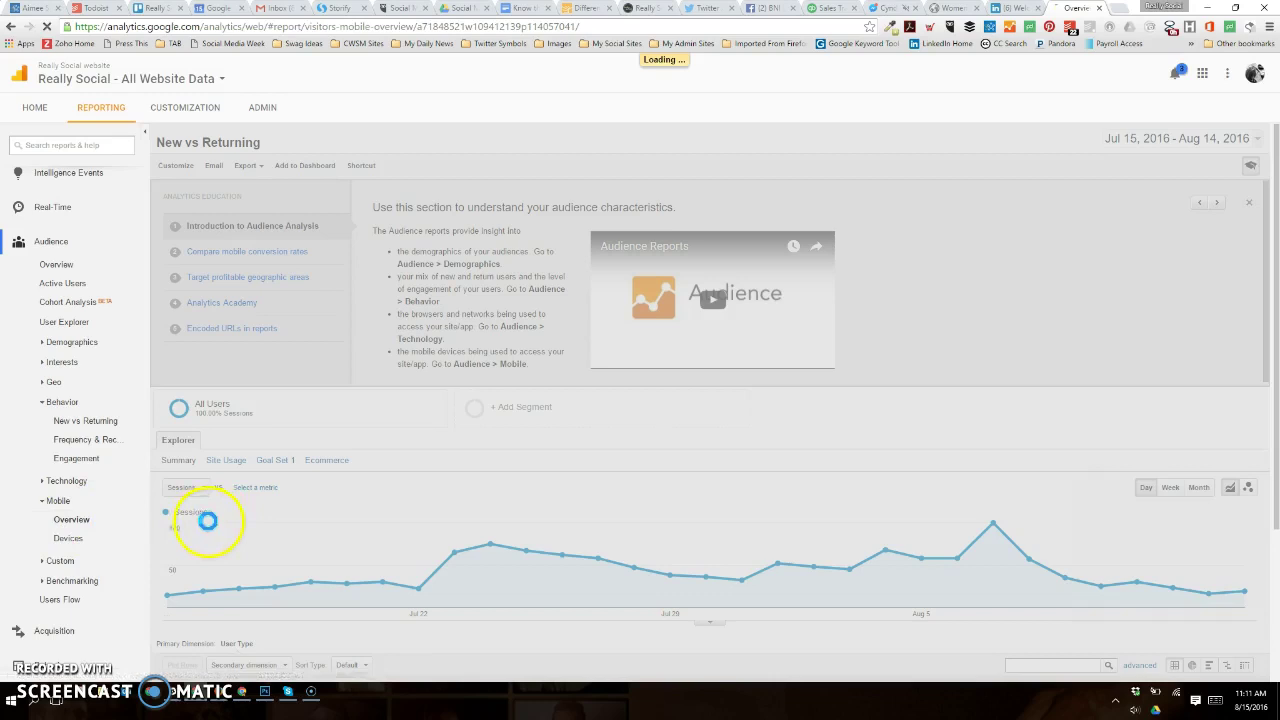
scroll(224, 530, "down", 2)
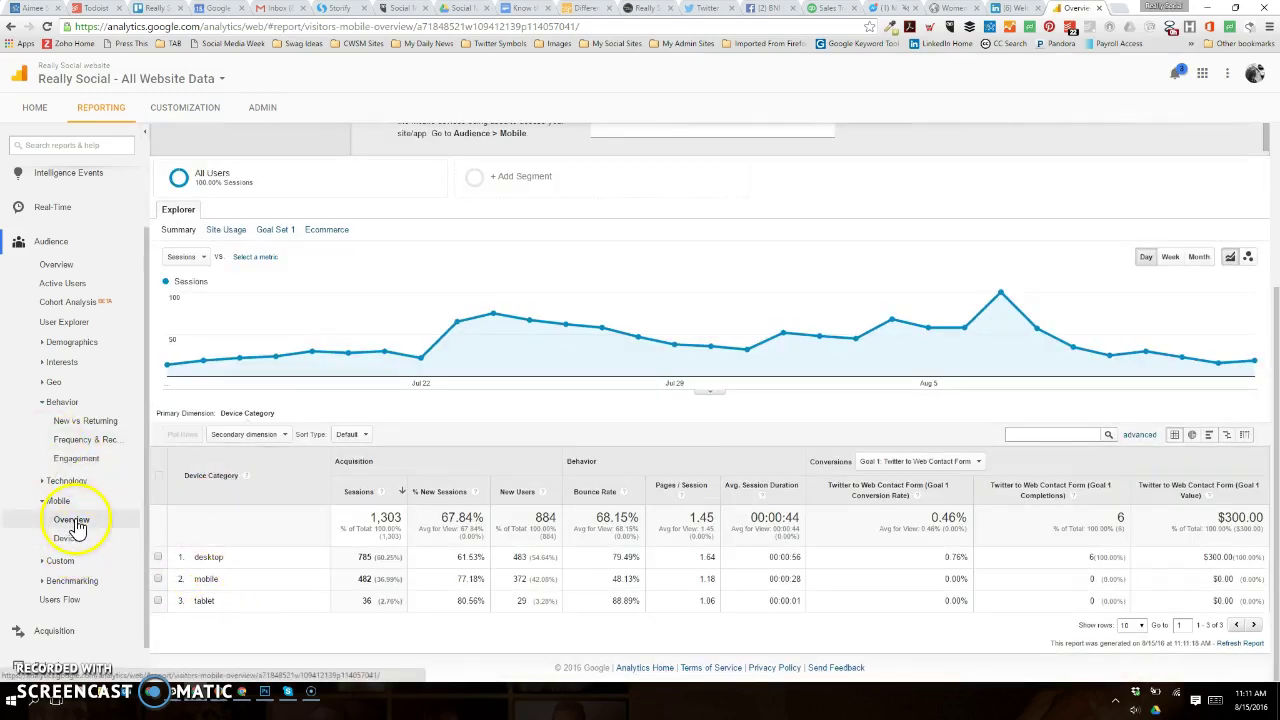
Open the Acquisition Overview report and examine its top channels, sessions and conversions charts
scroll(58, 497, "down", 1)
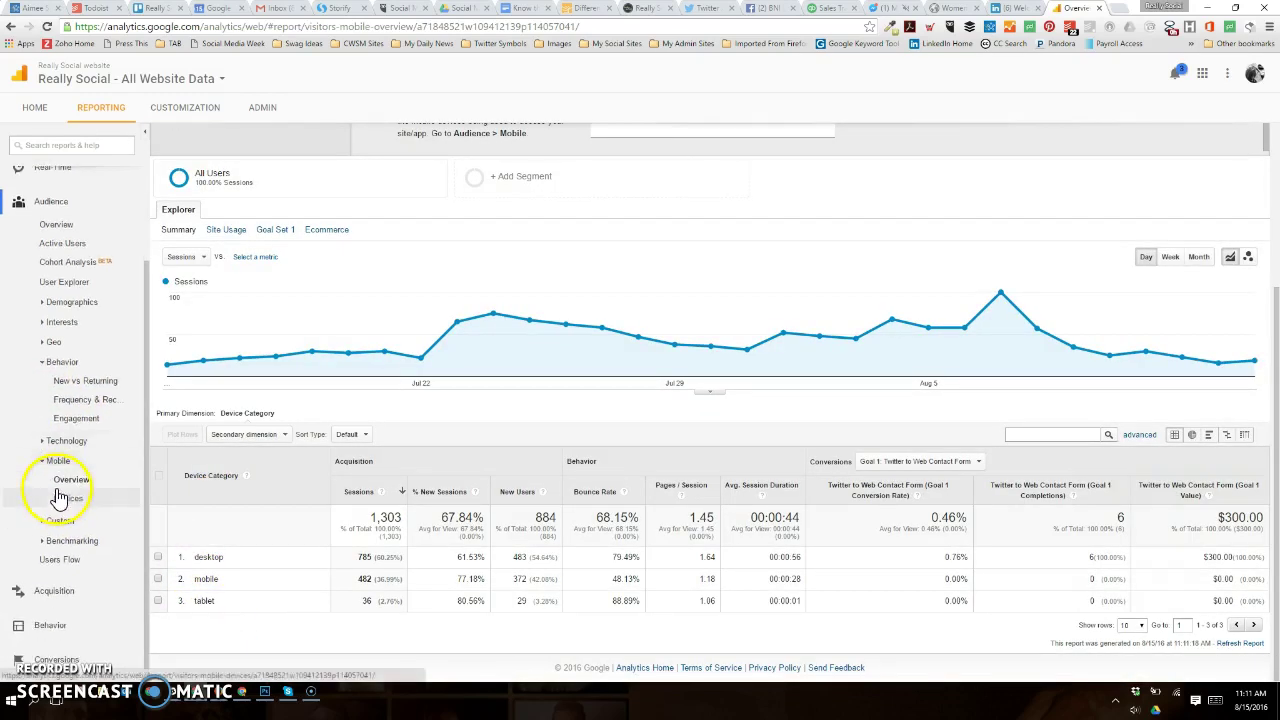
left_click(57, 588)
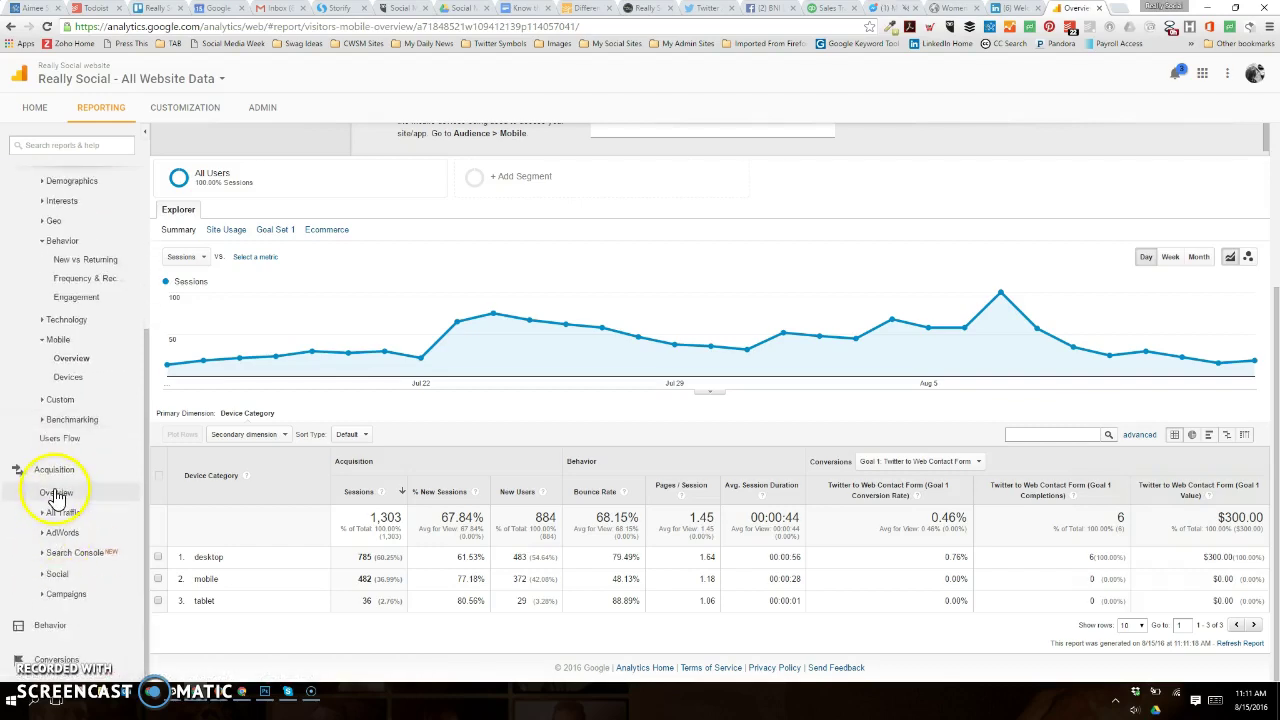
left_click(55, 490)
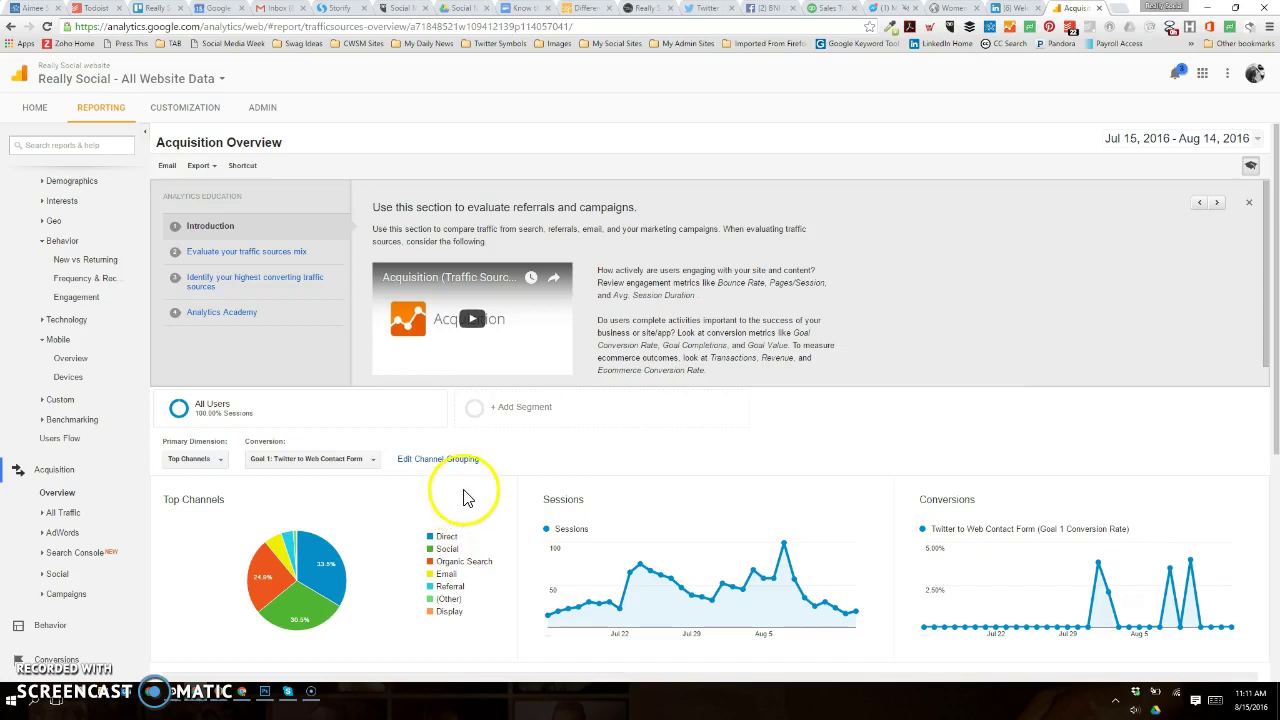
mouse_move(1040, 586)
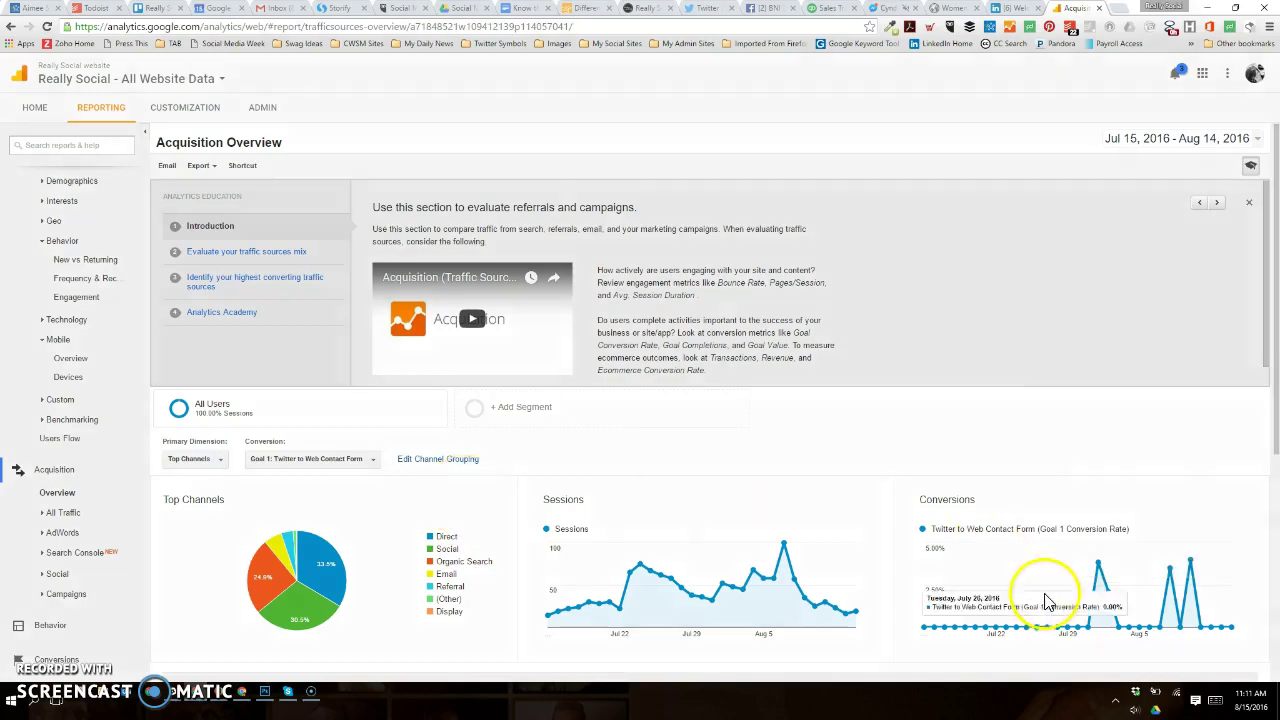